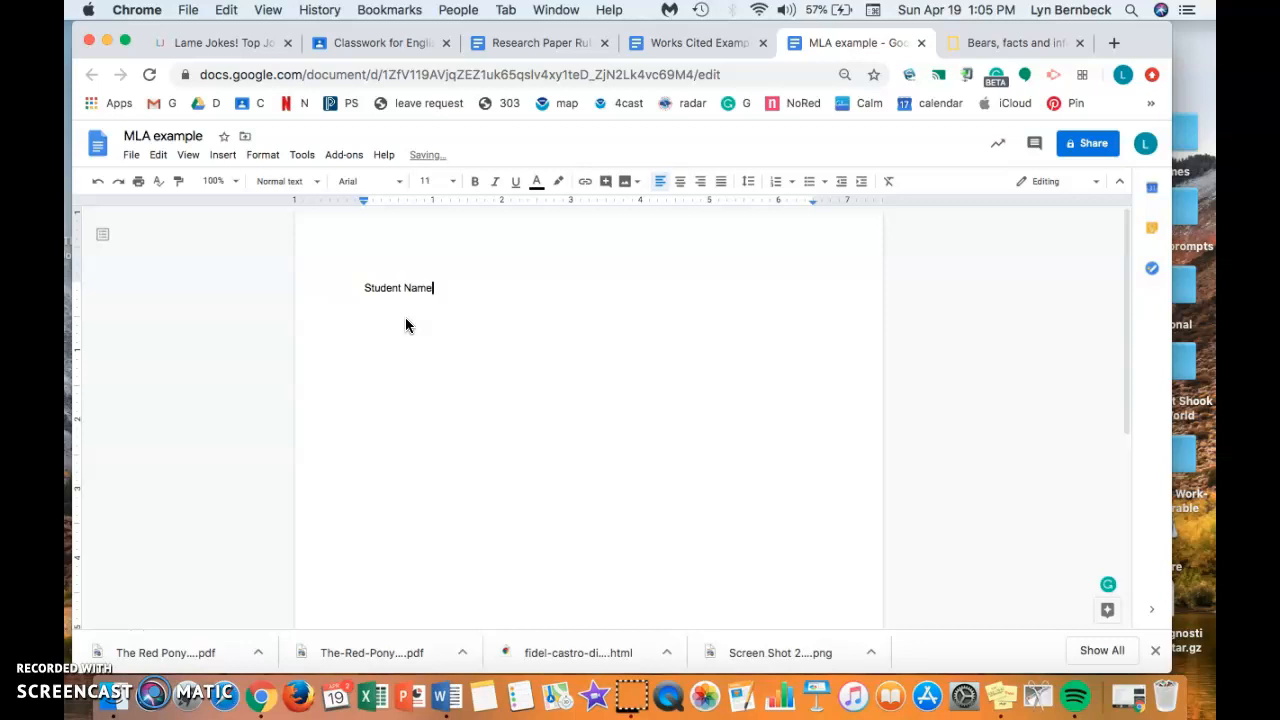
# Complete the heading under the student line with the teacher's name, "English III" and the date "20 April 2020" on separate lines.
pyautogui.press('Return')
pyautogui.write('Ms. Bernbeck')
pyautogui.press('Return')
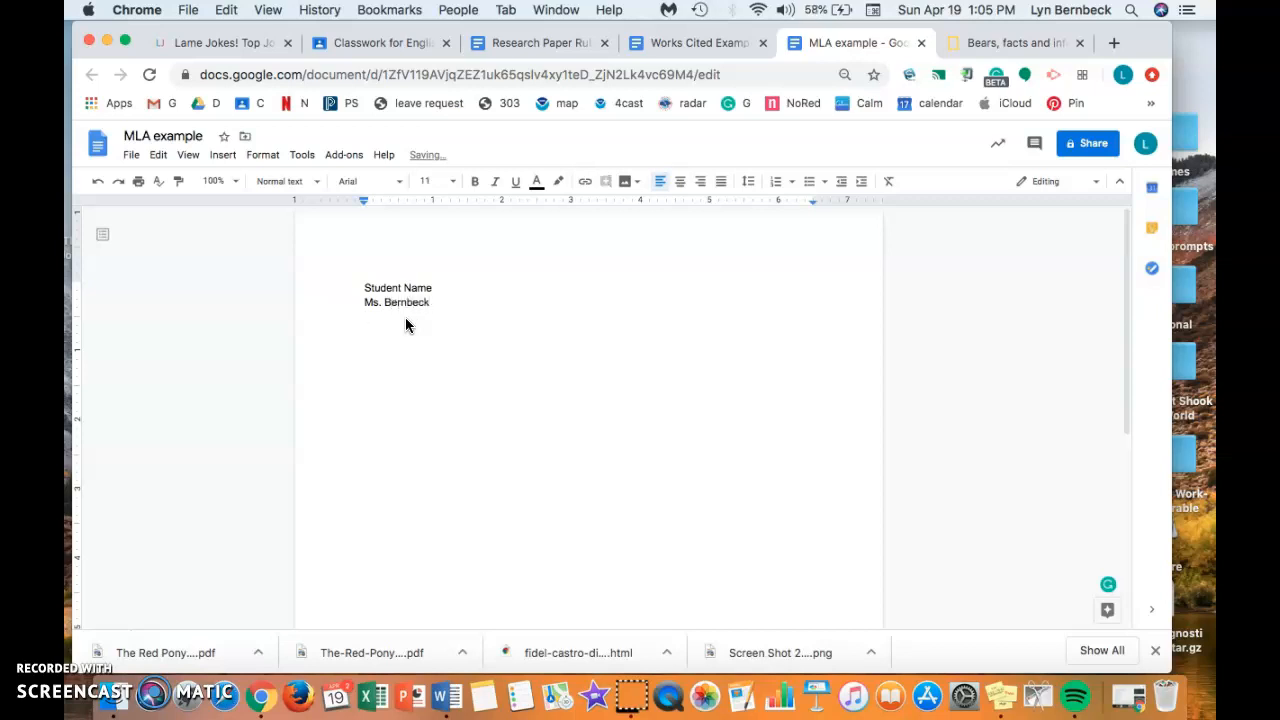
pyautogui.write('English III')
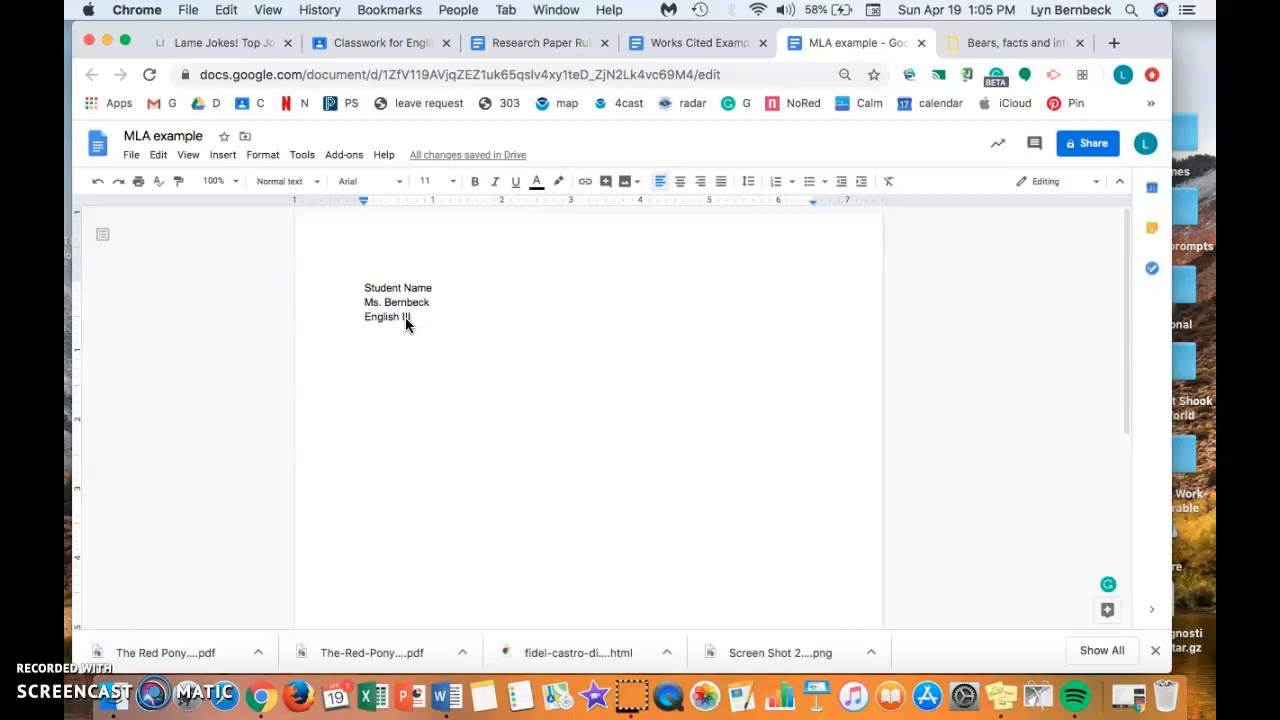
pyautogui.press('Return')
pyautogui.write('20 ')
pyautogui.write('April ')
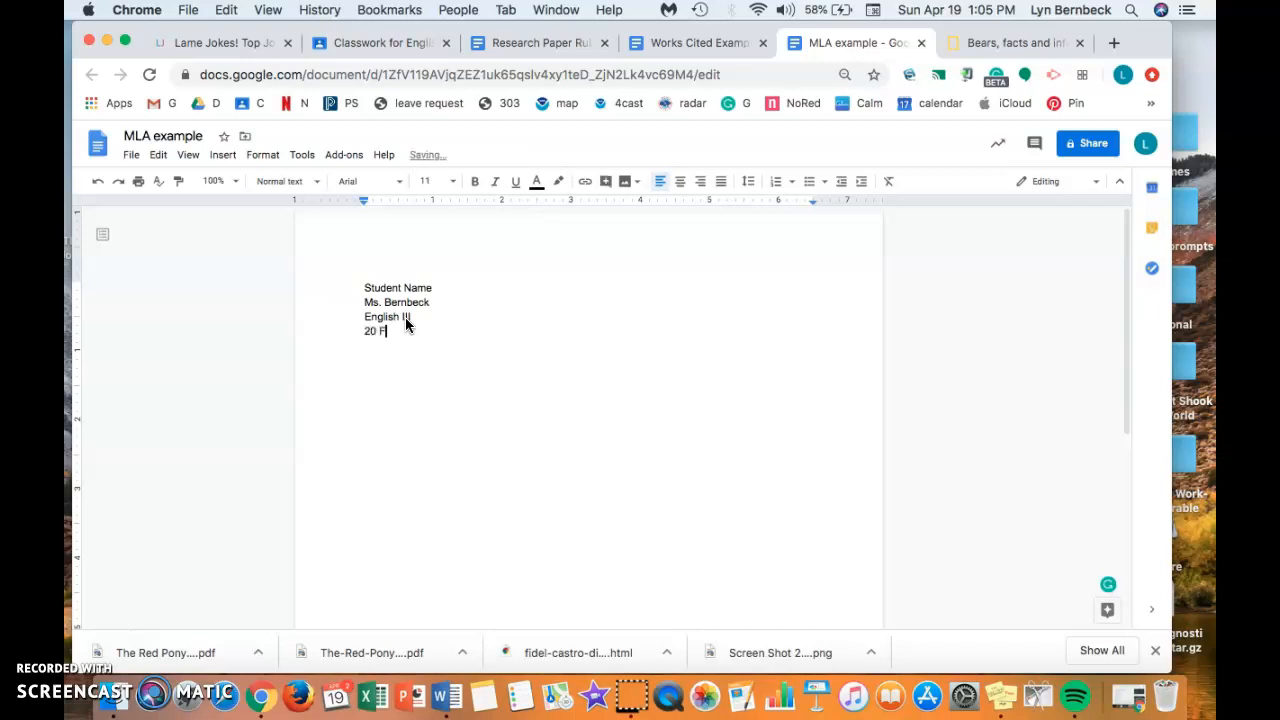
pyautogui.write('2020')
# Add the title "The Title is Here" on a new line below the date and center it.
pyautogui.click(471, 337)
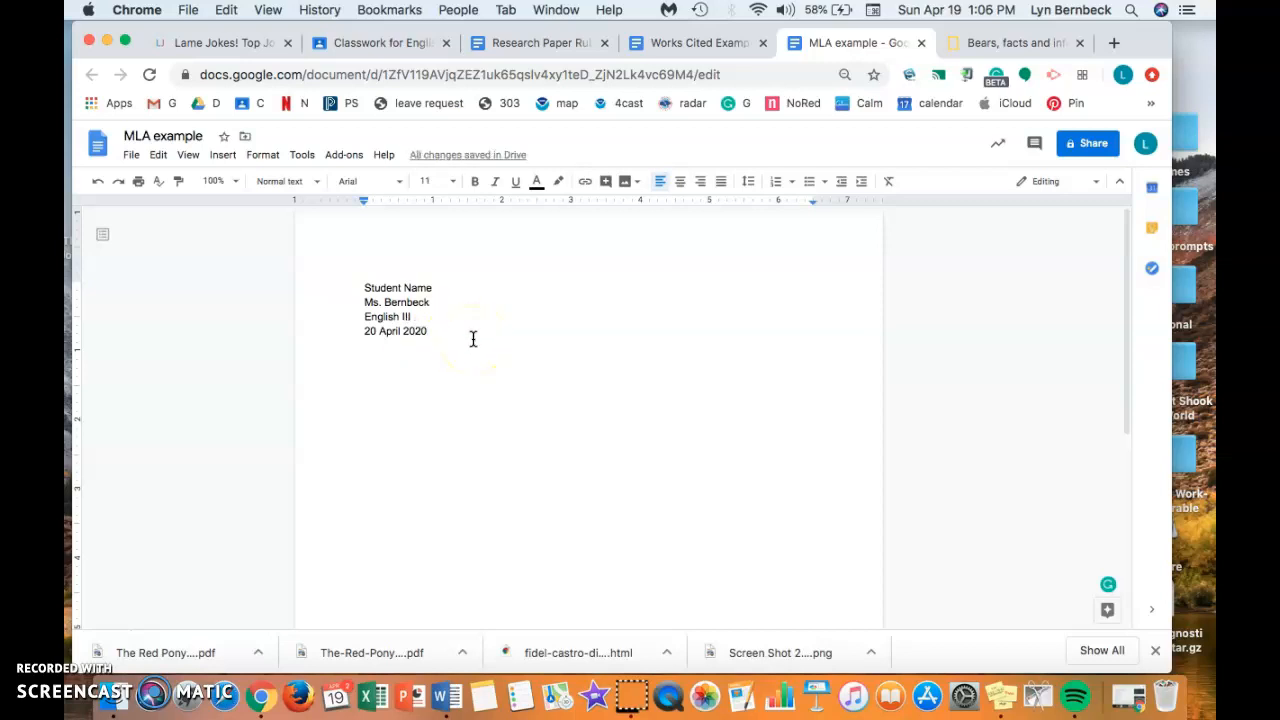
pyautogui.press('Return')
pyautogui.write('The Title is H')
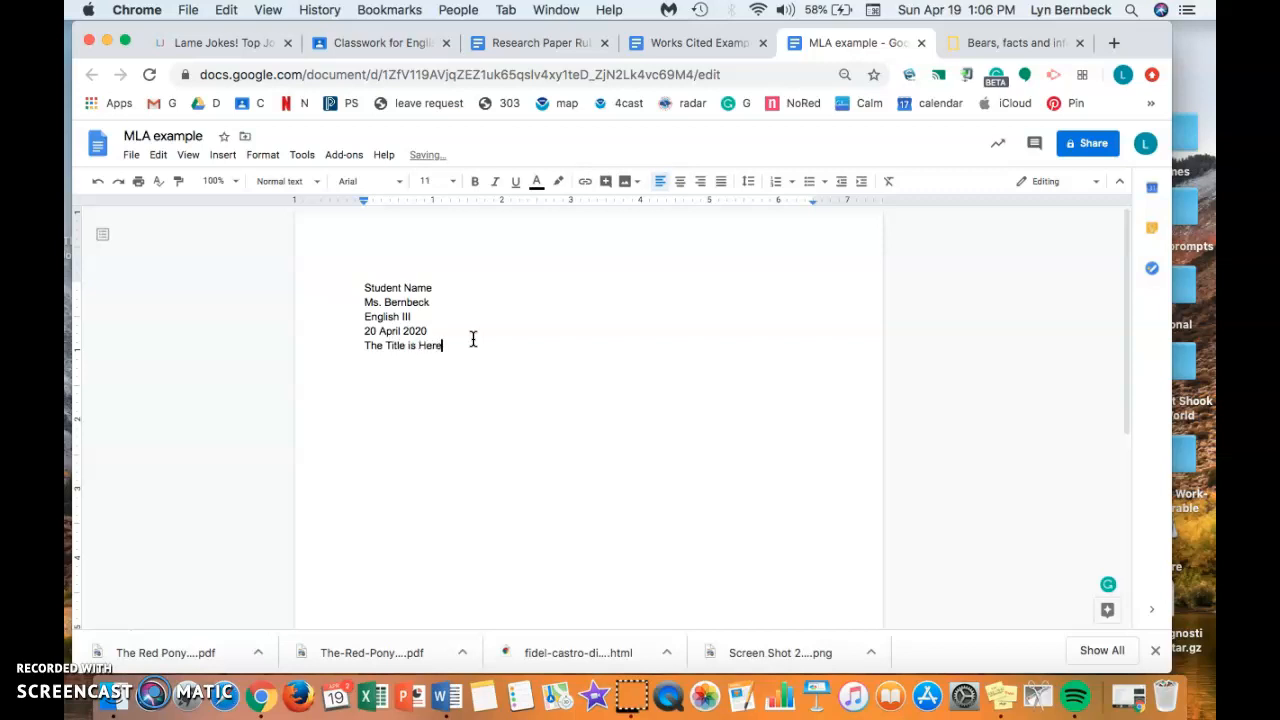
pyautogui.write('ere')
pyautogui.click(547, 389)
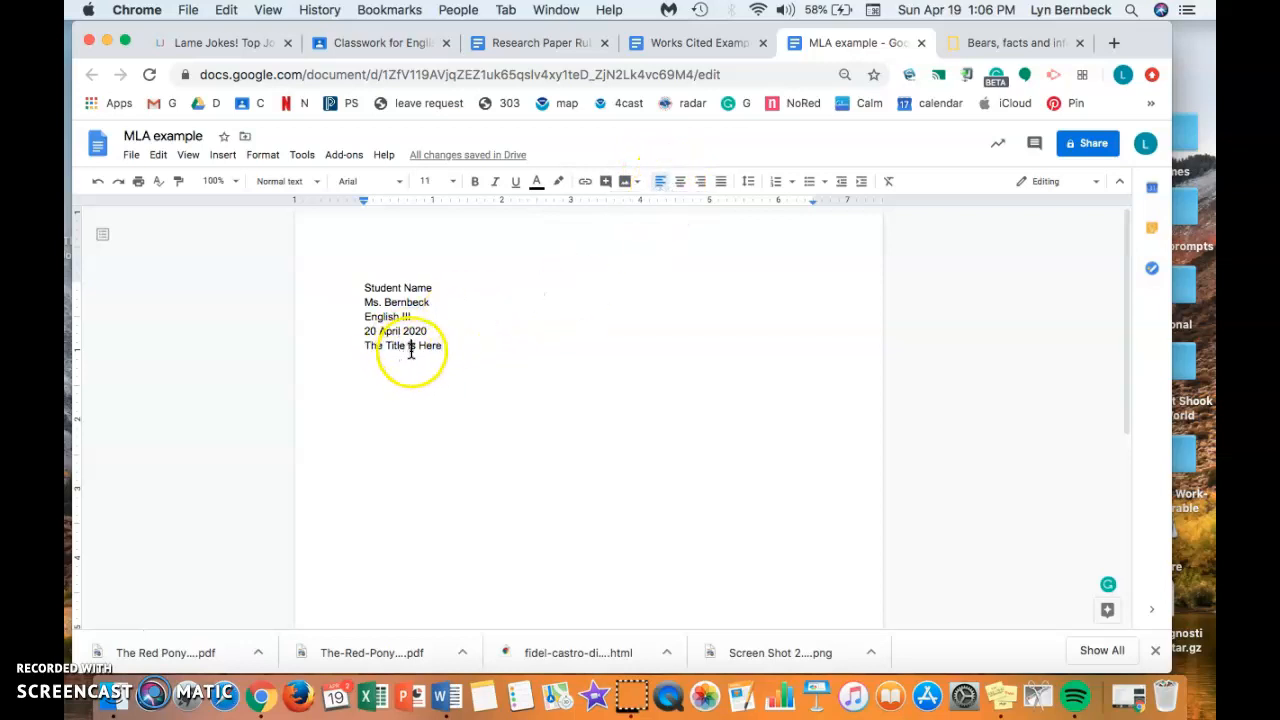
pyautogui.click(471, 346)
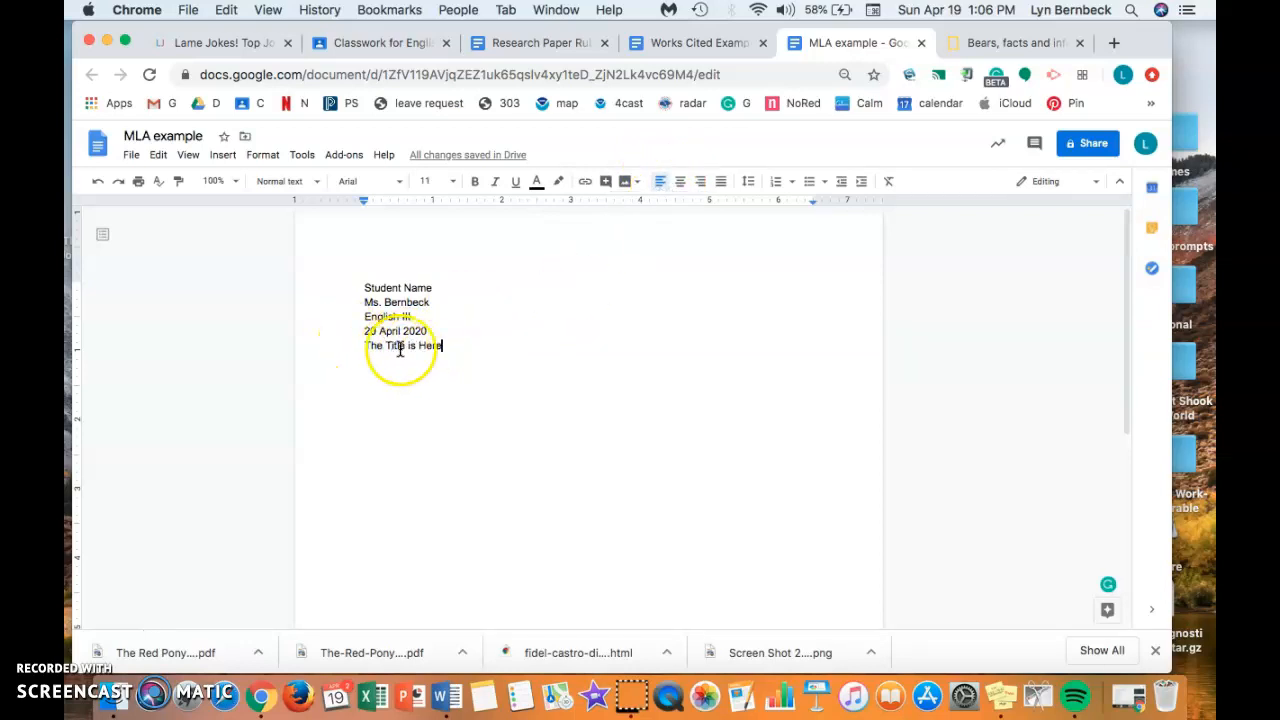
pyautogui.click(681, 184)
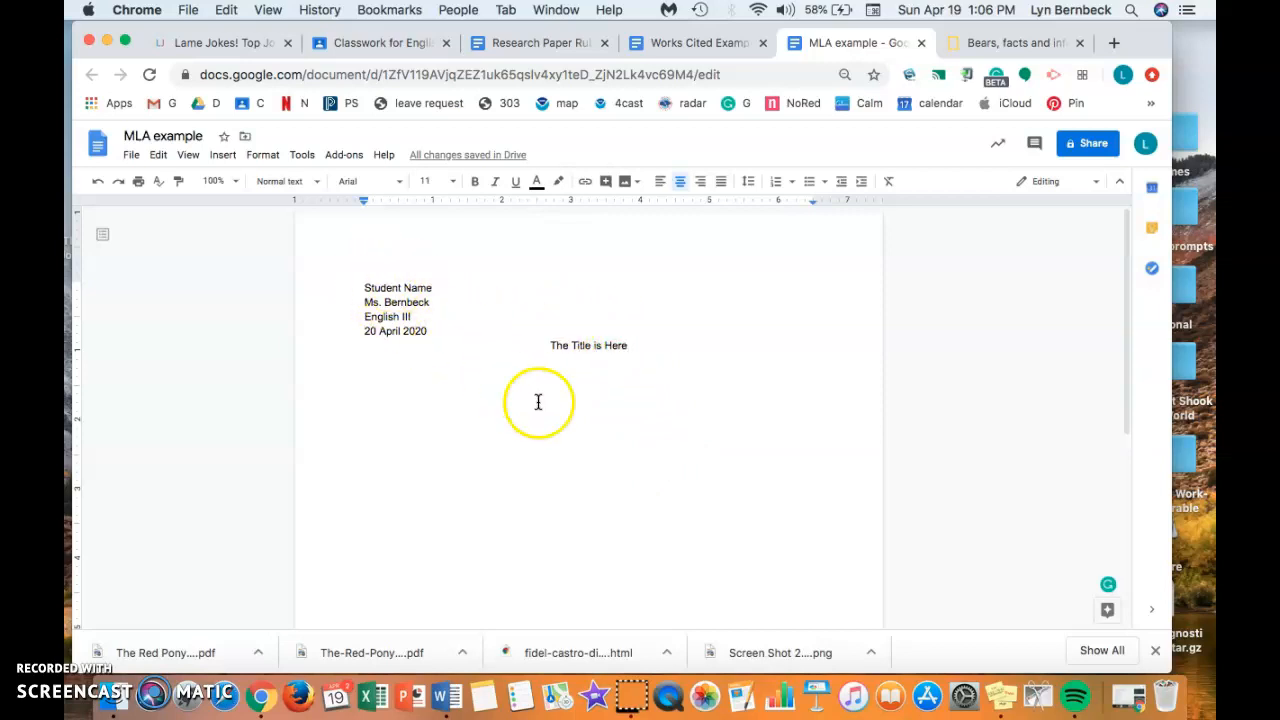
# Set the line spacing of the whole heading and title to Double.
pyautogui.click(361, 288)
pyautogui.moveTo(361, 288); pyautogui.dragTo(863, 486)
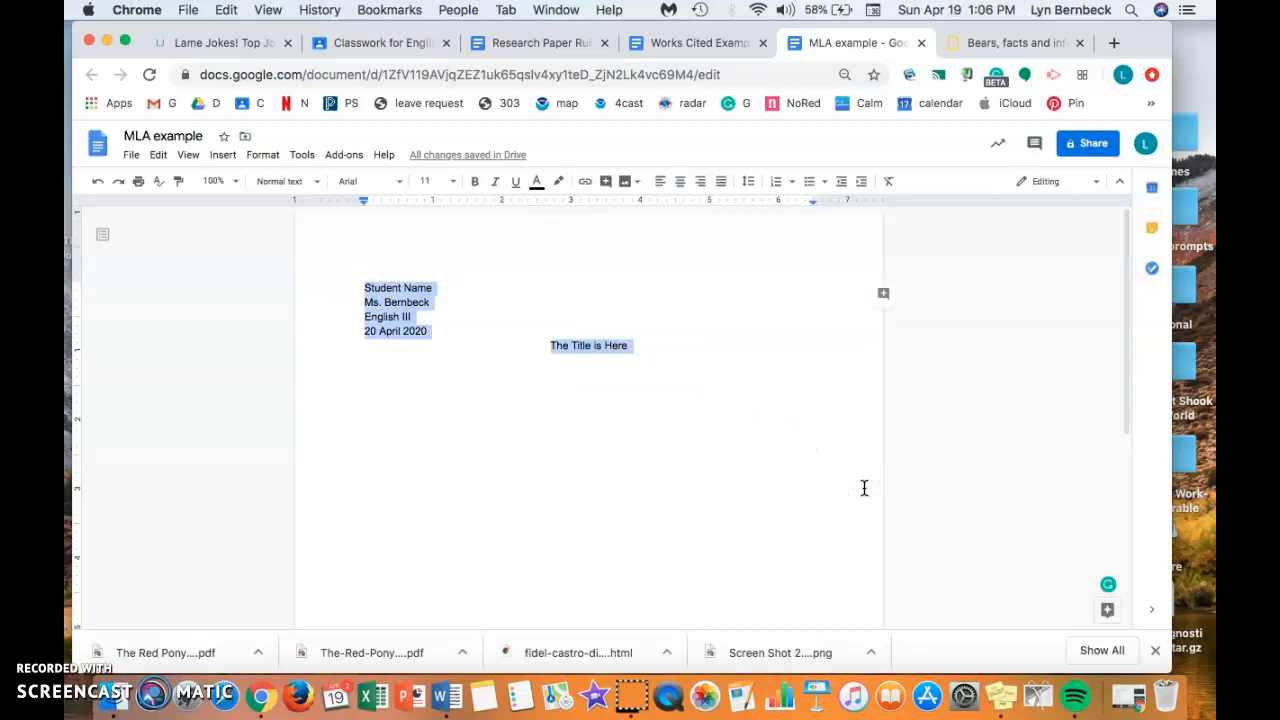
pyautogui.click(750, 183)
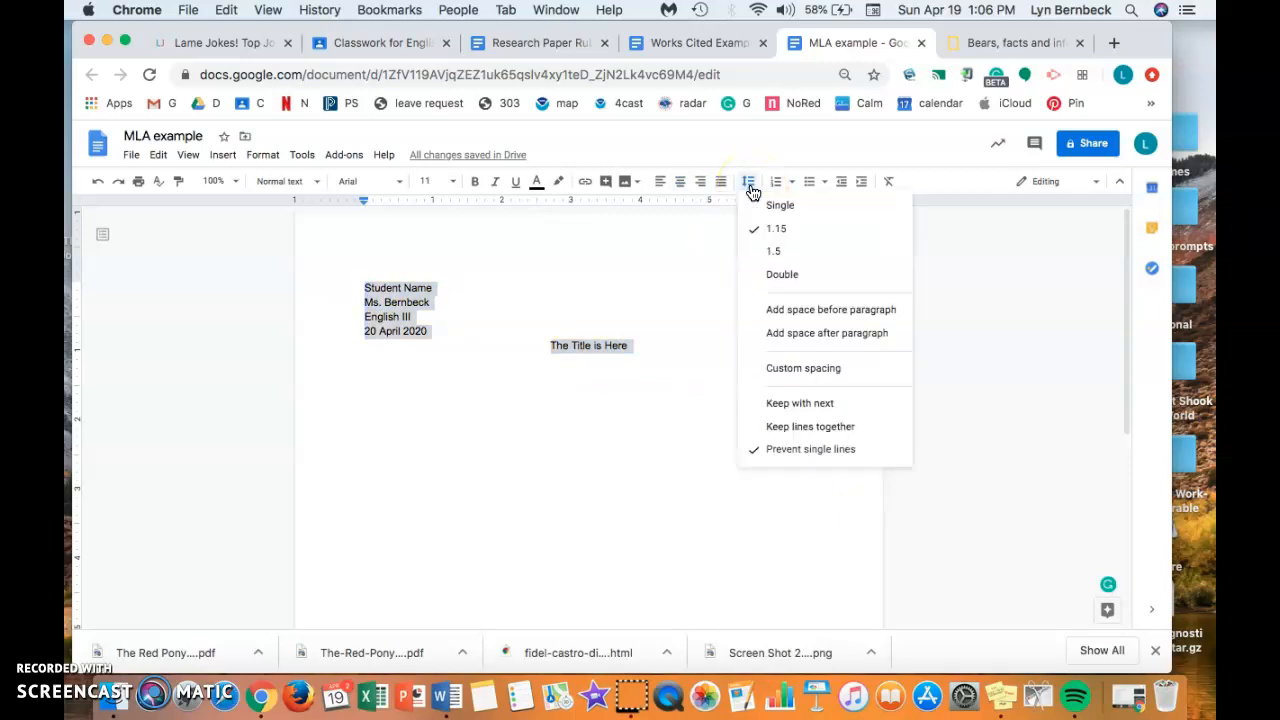
pyautogui.click(760, 273)
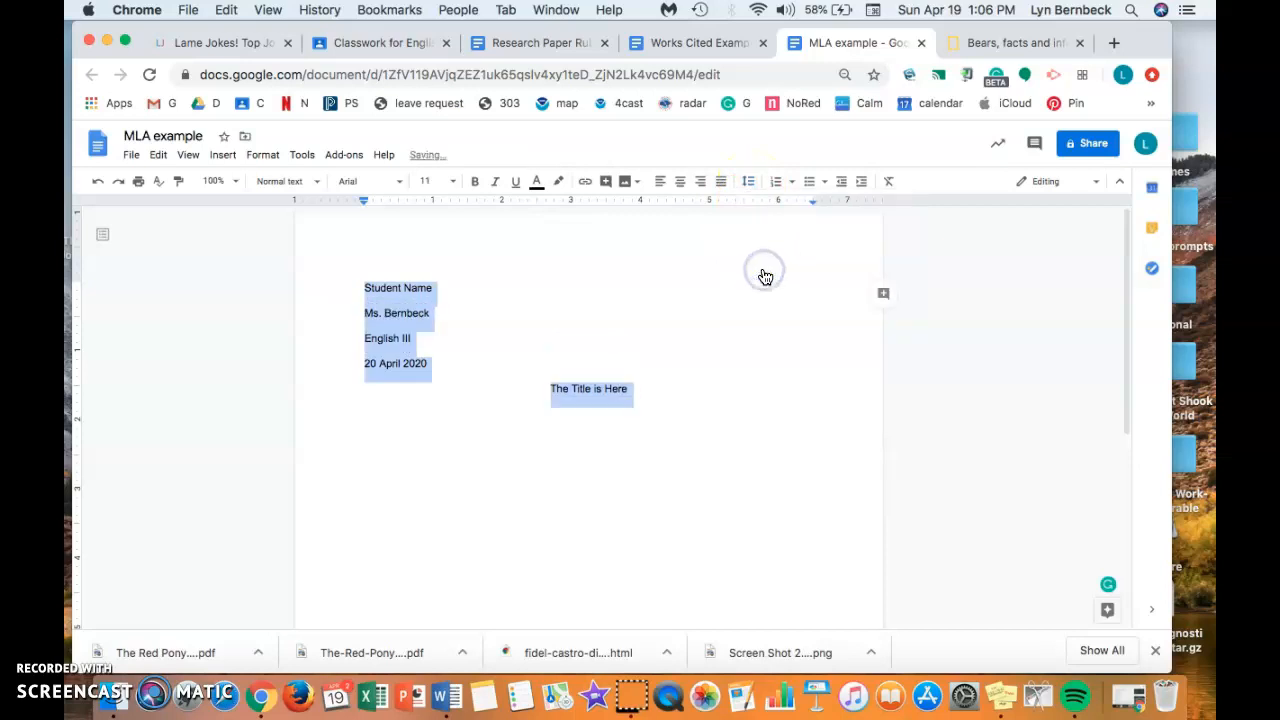
pyautogui.click(464, 296)
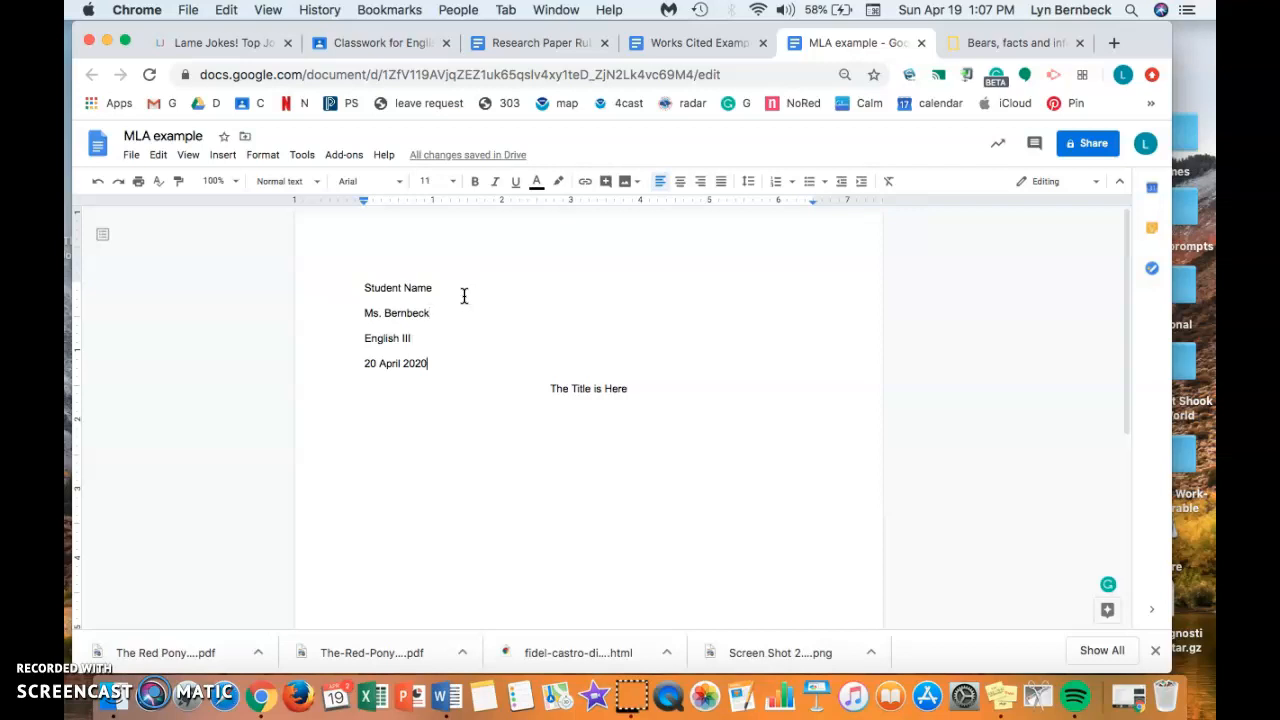
# Start a new left-aligned line below the centered title.
pyautogui.press('Down')
pyautogui.press('Down')
pyautogui.press('Down')
pyautogui.press('Down')
pyautogui.click(631, 392)
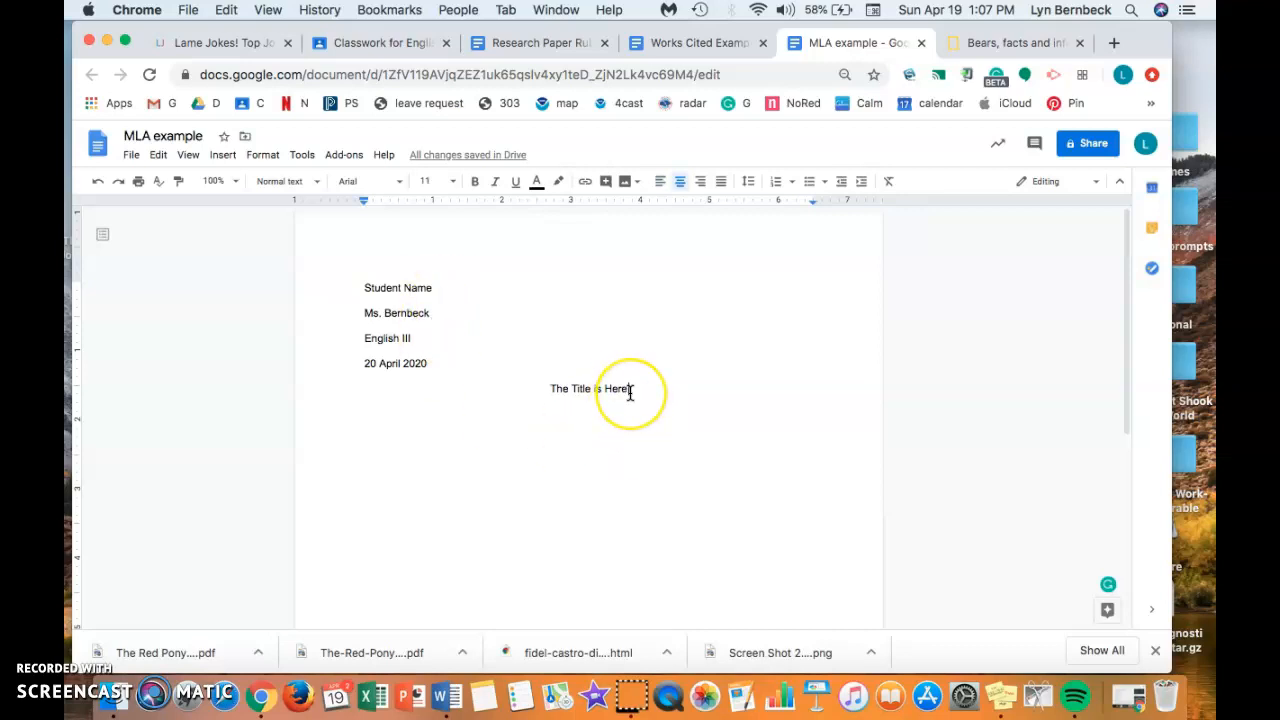
pyautogui.press('Return')
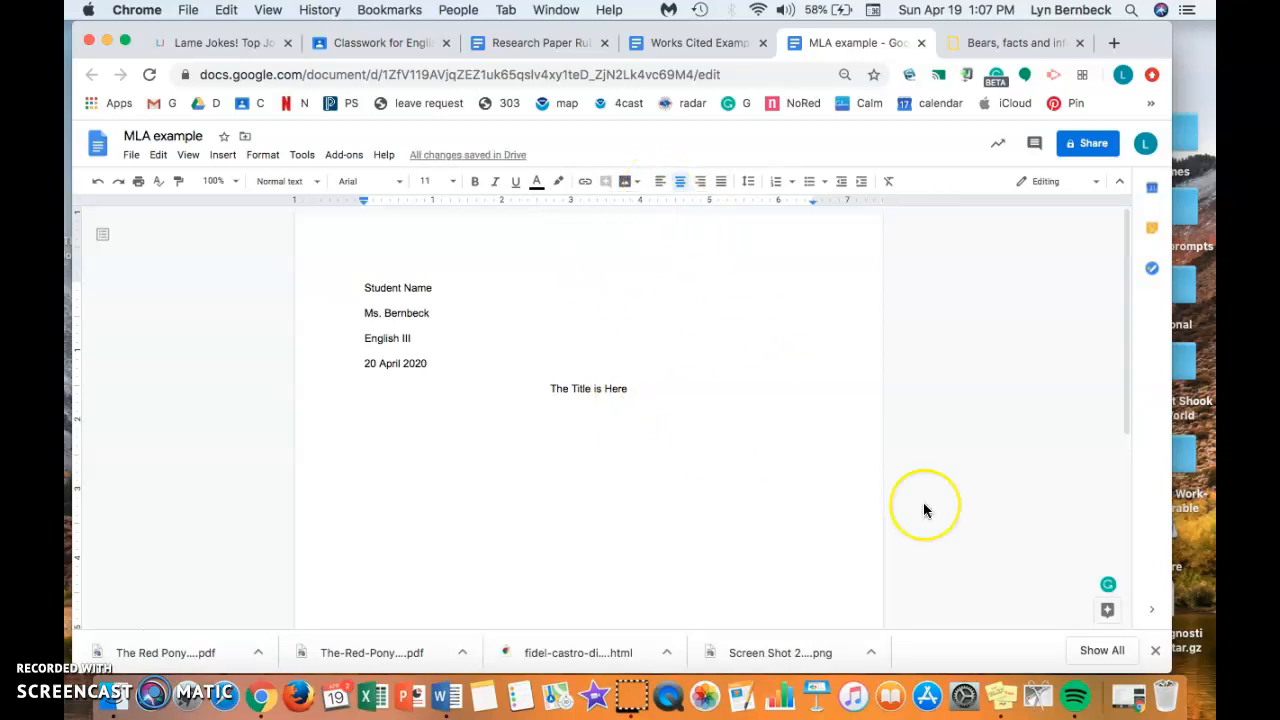
pyautogui.press('super+shift+l')
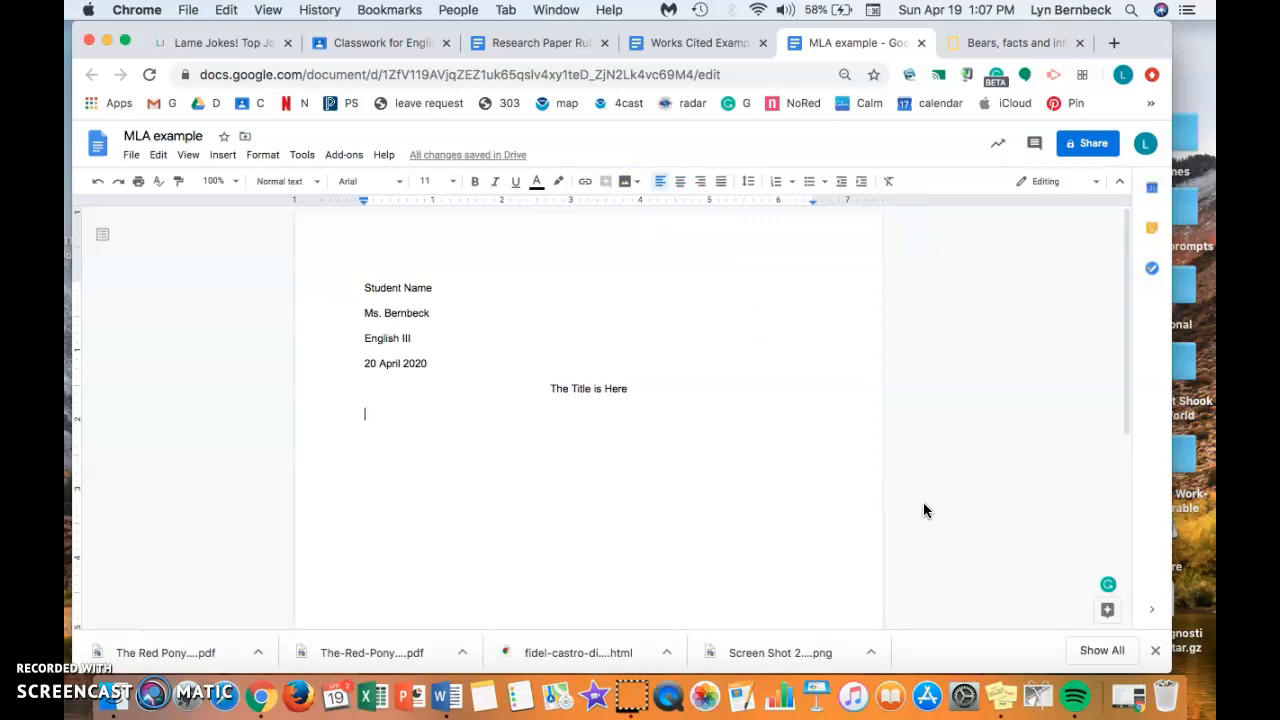
# Set a first-line indent of half an inch for the empty paragraph below the title.
pyautogui.press('Up')
pyautogui.press('Down')
pyautogui.press('Down')
pyautogui.moveTo(364, 203)
pyautogui.mouseDown()
pyautogui.moveTo(400, 206)
pyautogui.moveTo(365, 208)
pyautogui.mouseUp()
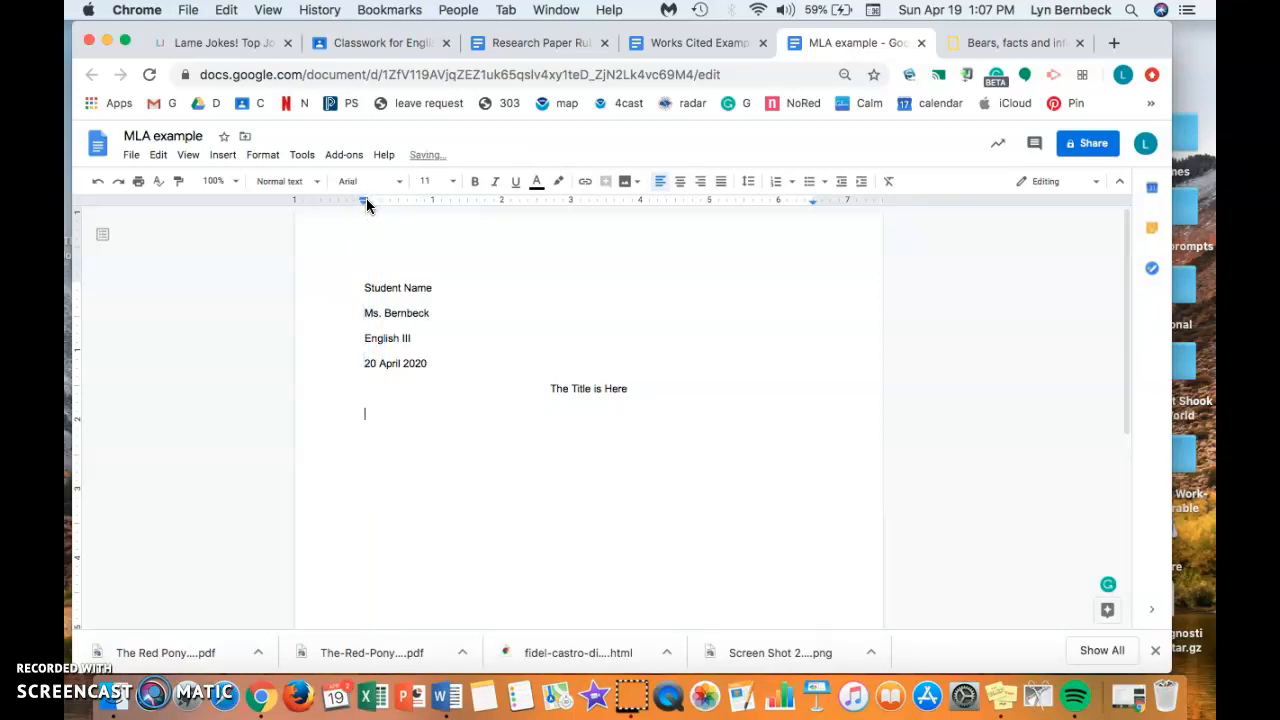
pyautogui.click(363, 204)
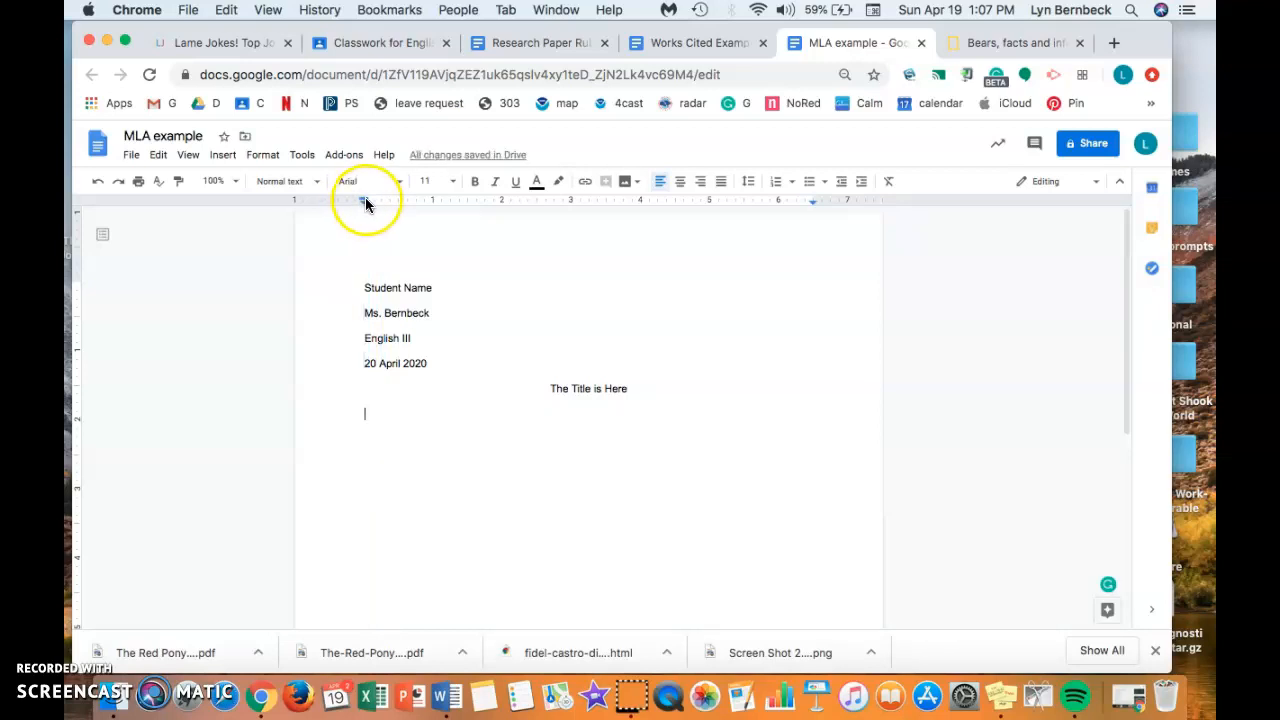
pyautogui.moveTo(365, 197); pyautogui.dragTo(398, 198)
# Begin the body paragraph with "I type sentences that will wrap around. I make sure my left tab defauld indent to create the wrap around.".
pyautogui.write('I')
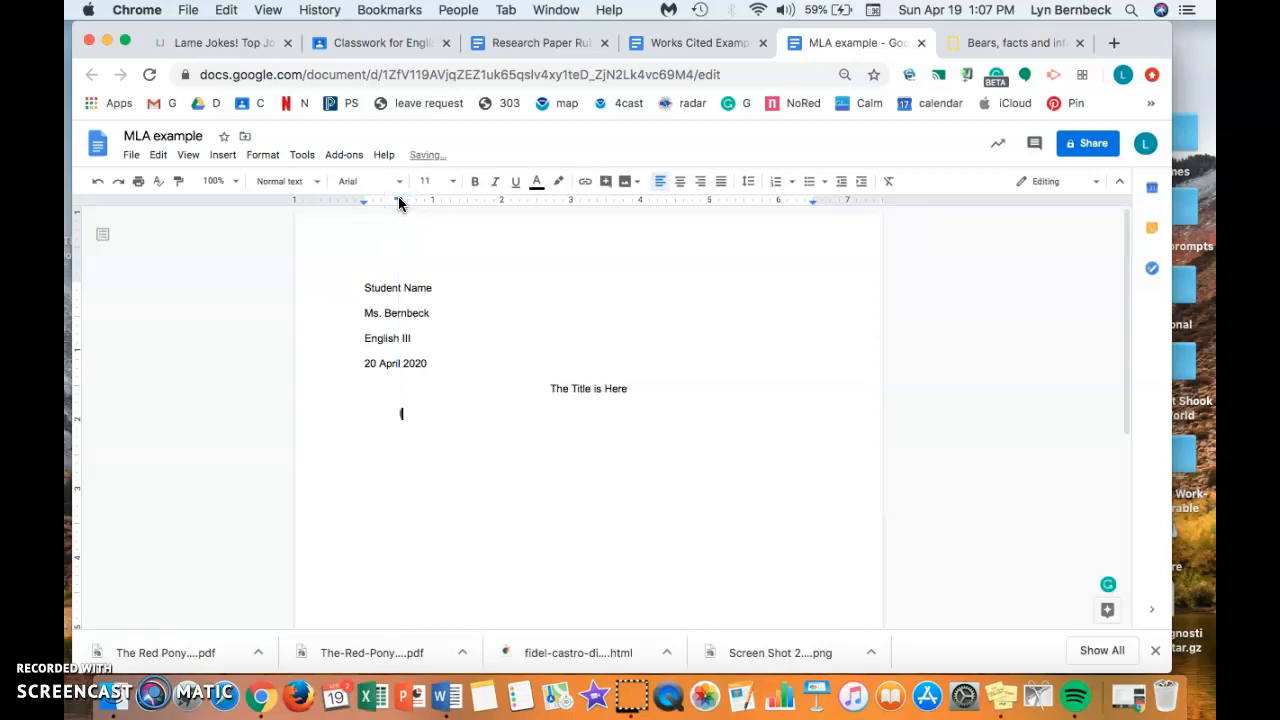
pyautogui.write(' type sentences that wi')
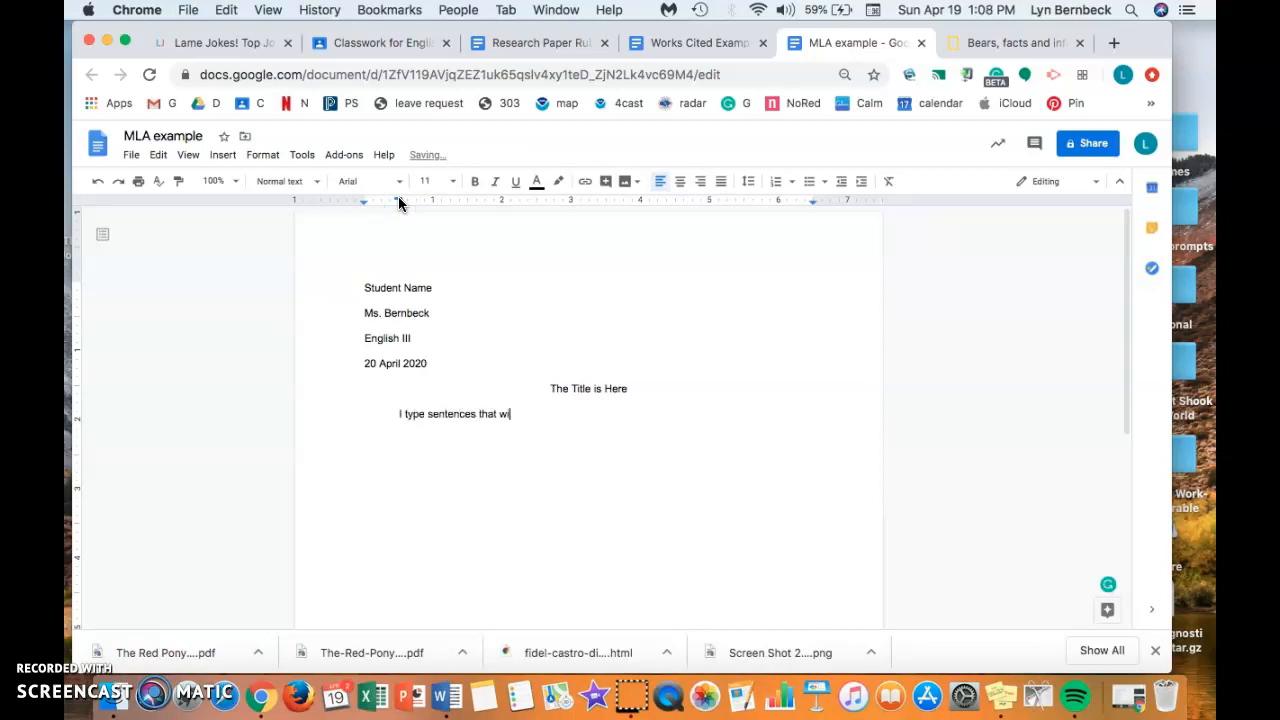
pyautogui.write('ll wrap around. I make sure my left ')
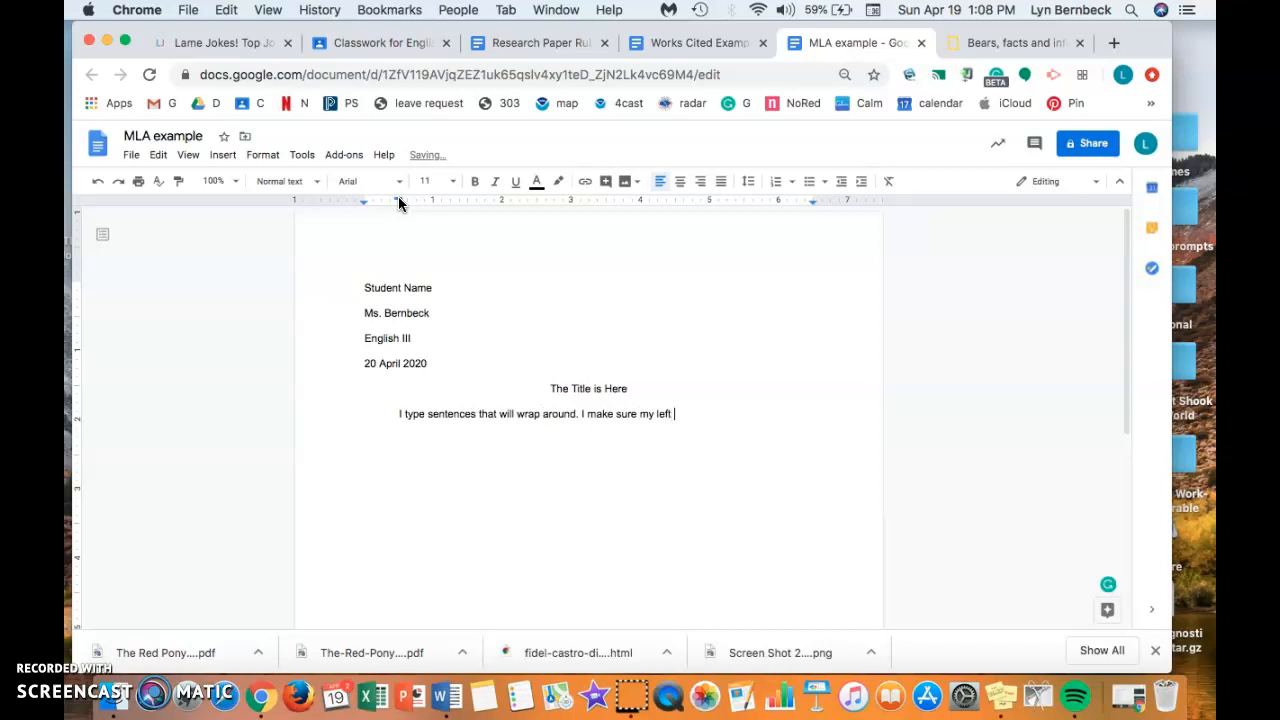
pyautogui.write('tab default indent, t to creat')
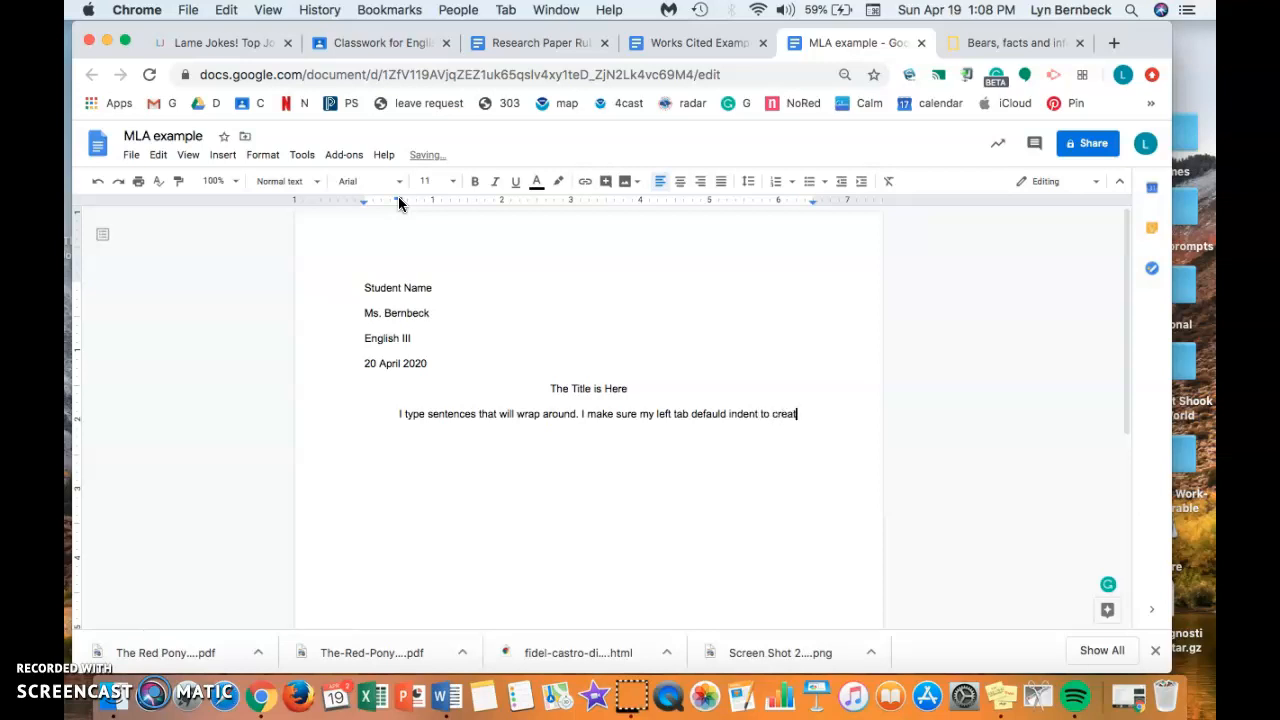
pyautogui.write('e the ')
pyautogui.write('wra')
pyautogui.press('BackSpace')
pyautogui.write('ap around. This')
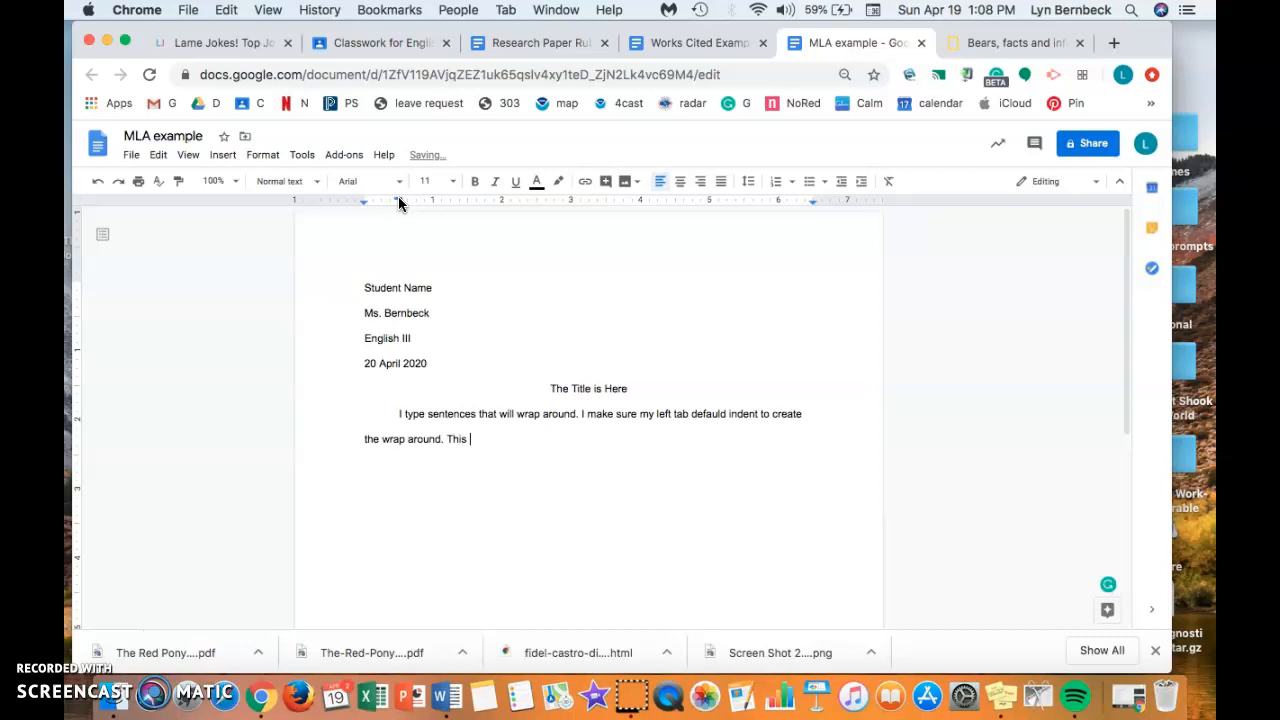
# Finish the first body paragraph with the sentence "Then I can start a new paragraph by hitting the return.".
pyautogui.press('BackSpace')
pyautogui.press('BackSpace')
pyautogui.press('BackSpace')
pyautogui.write('en I can start a new paragraphy')
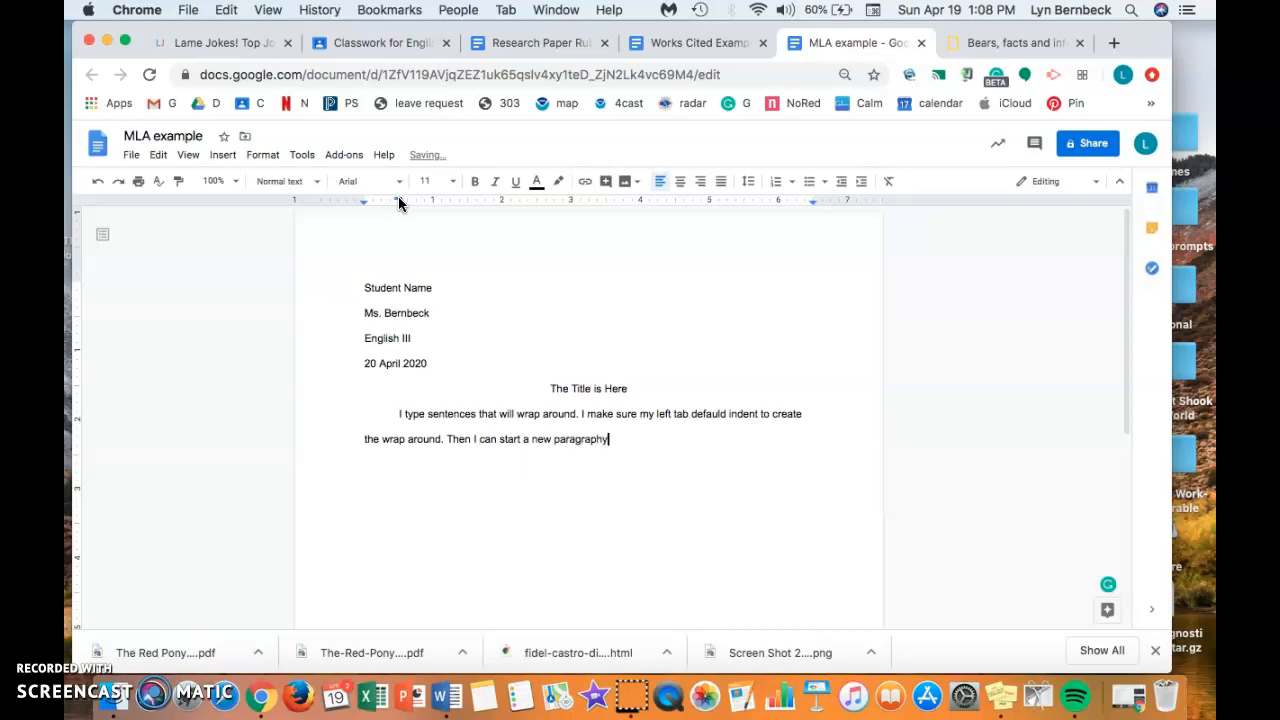
pyautogui.press('BackSpace')
pyautogui.write('by hitting the return.')
# Start a second paragraph with "Oh, look at me. I hit the return and started a new paragraph.".
pyautogui.press('Return')
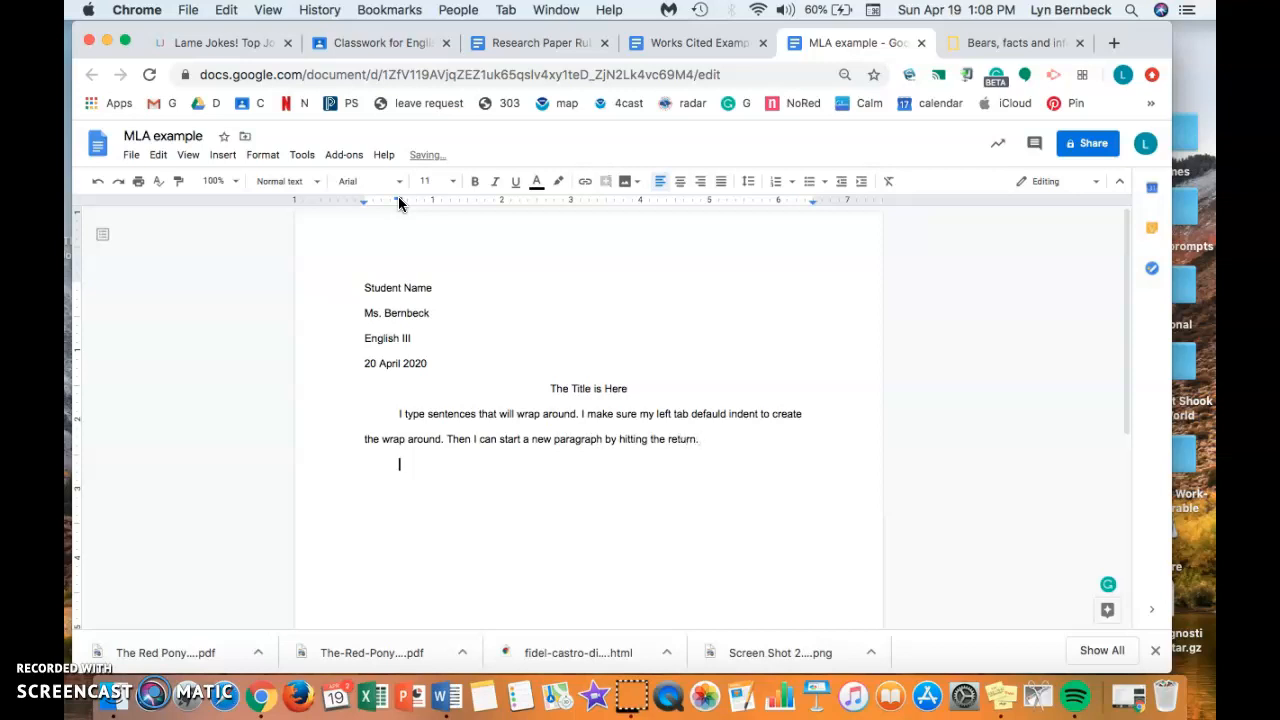
pyautogui.write('O')
pyautogui.write('look at me. I hit the retur')
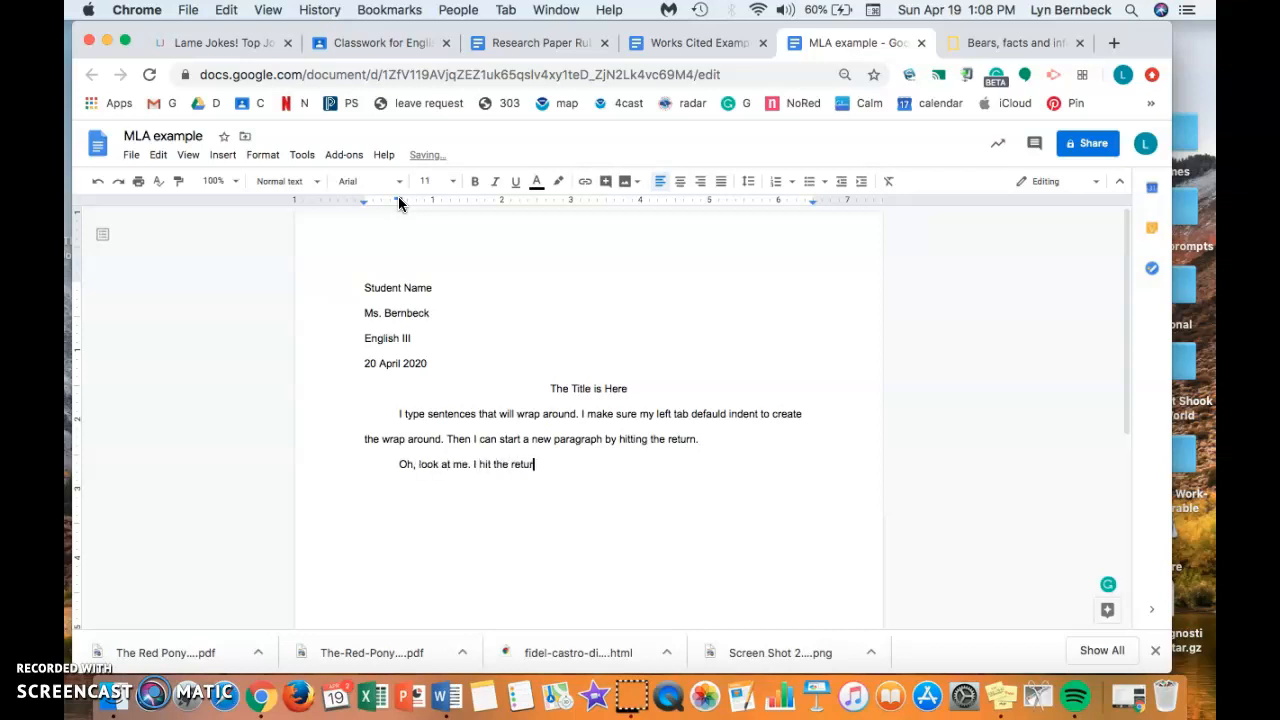
pyautogui.write('n and started a ne')
pyautogui.write('w paraph')
pyautogui.press('BackSpace')
pyautogui.press('BackSpace')
pyautogui.write('ga')
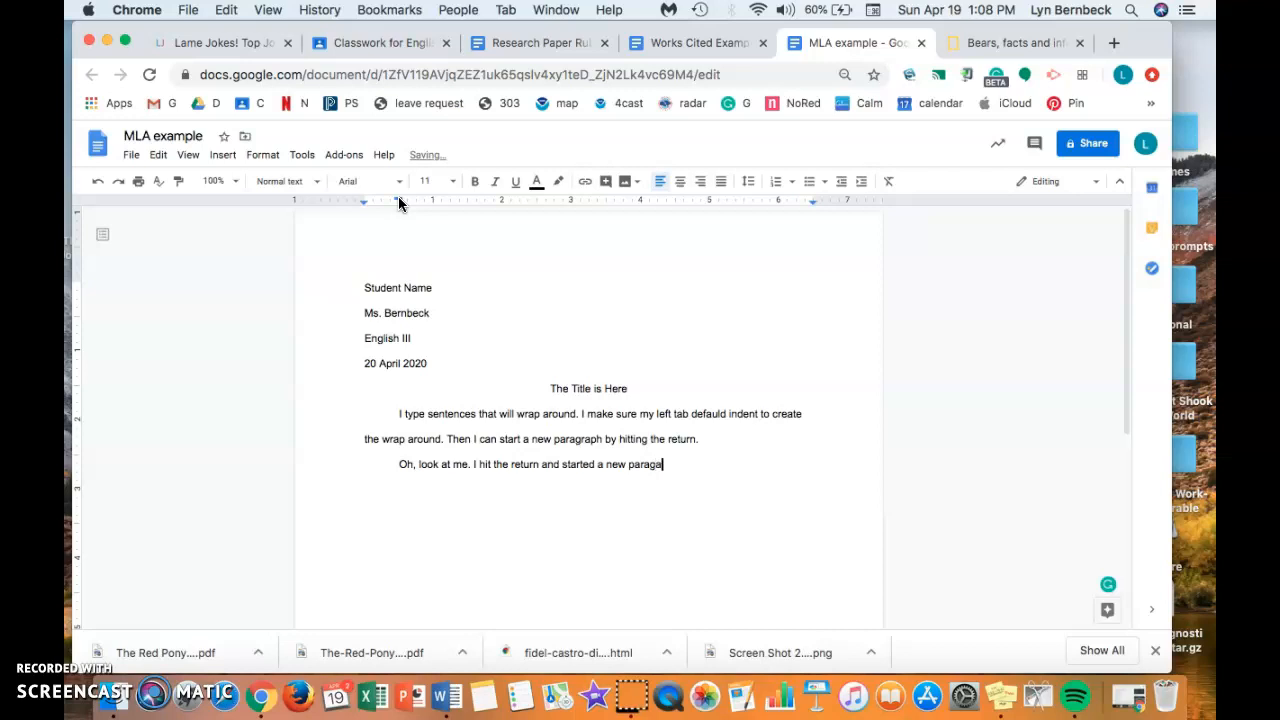
pyautogui.write('rahp')
pyautogui.press('BackSpace')
pyautogui.press('BackSpace')
pyautogui.press('BackSpace')
pyautogui.write('aph. ')
# Continue the second paragraph with "Formatting my document makes things so much faster, especially if I am writing a long paper.".
pyautogui.write('Formatting m')
pyautogui.write('y document')
pyautogui.write(' makes thing')
pyautogui.write('s so much fas')
pyautogui.write('ter.')
pyautogui.press('BackSpace')
pyautogui.press('BackSpace')
pyautogui.write(', espec')
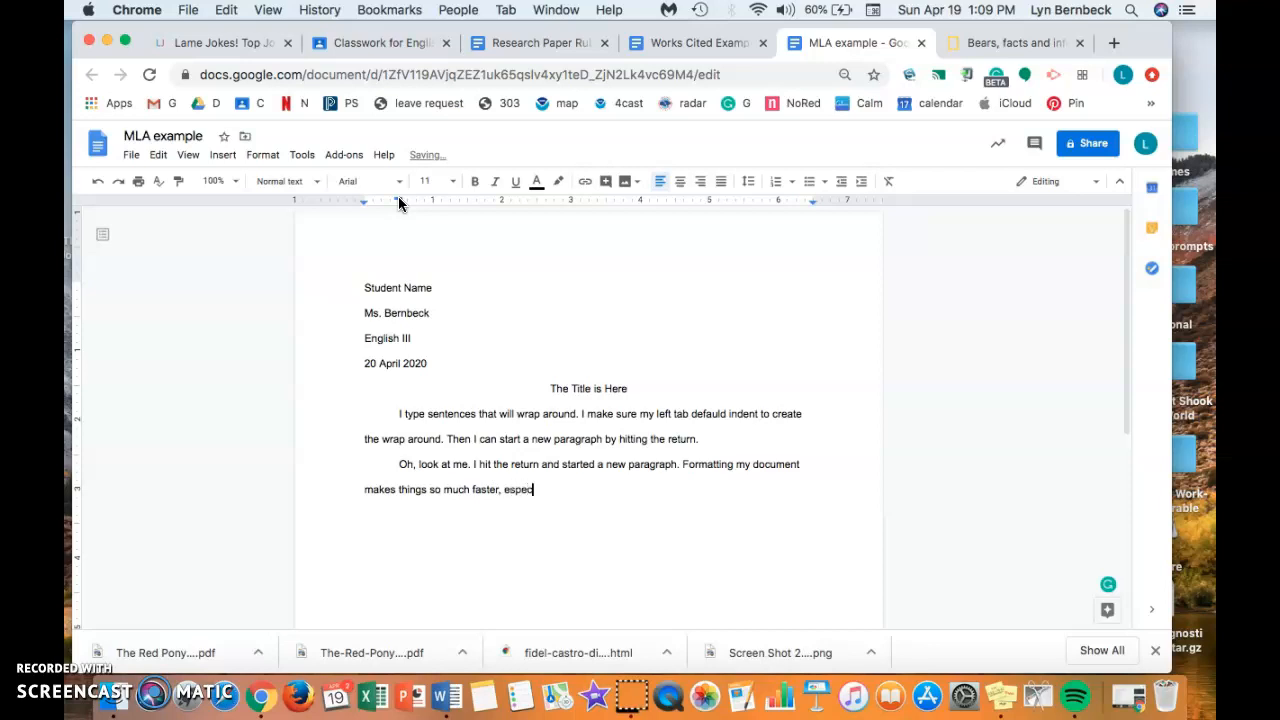
pyautogui.write('ially if I am writing a long ')
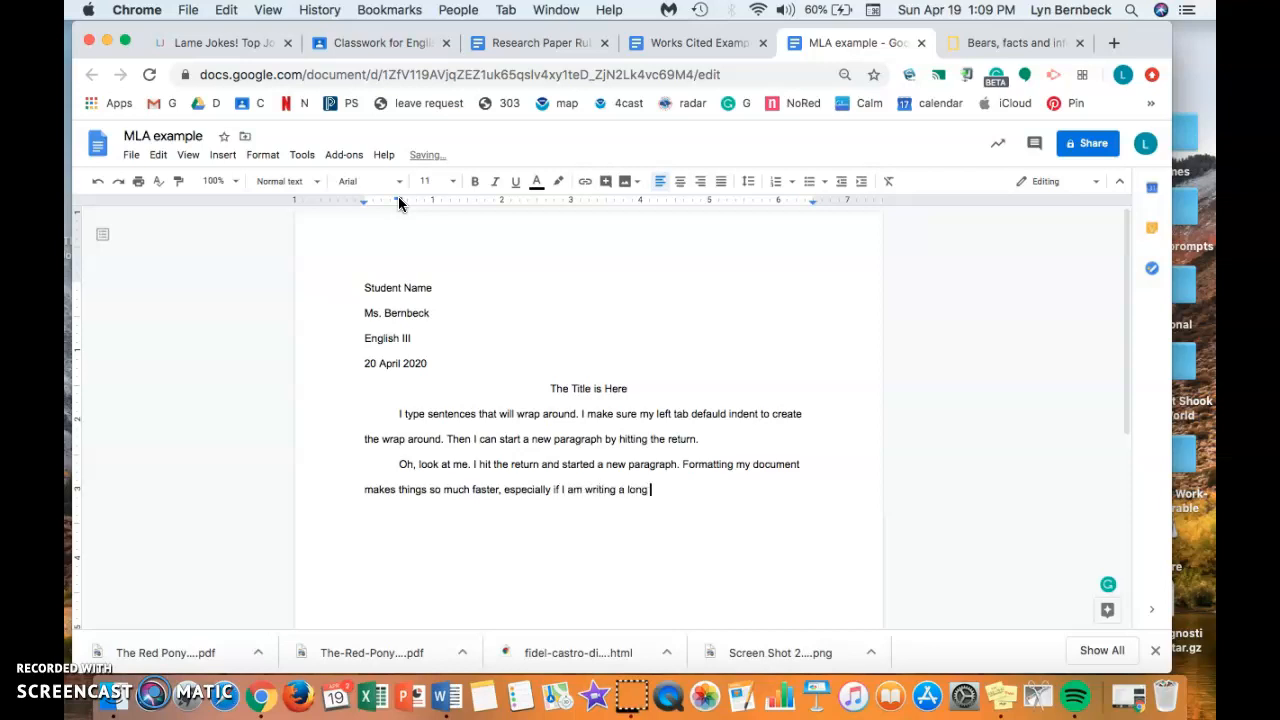
pyautogui.write('paper.')
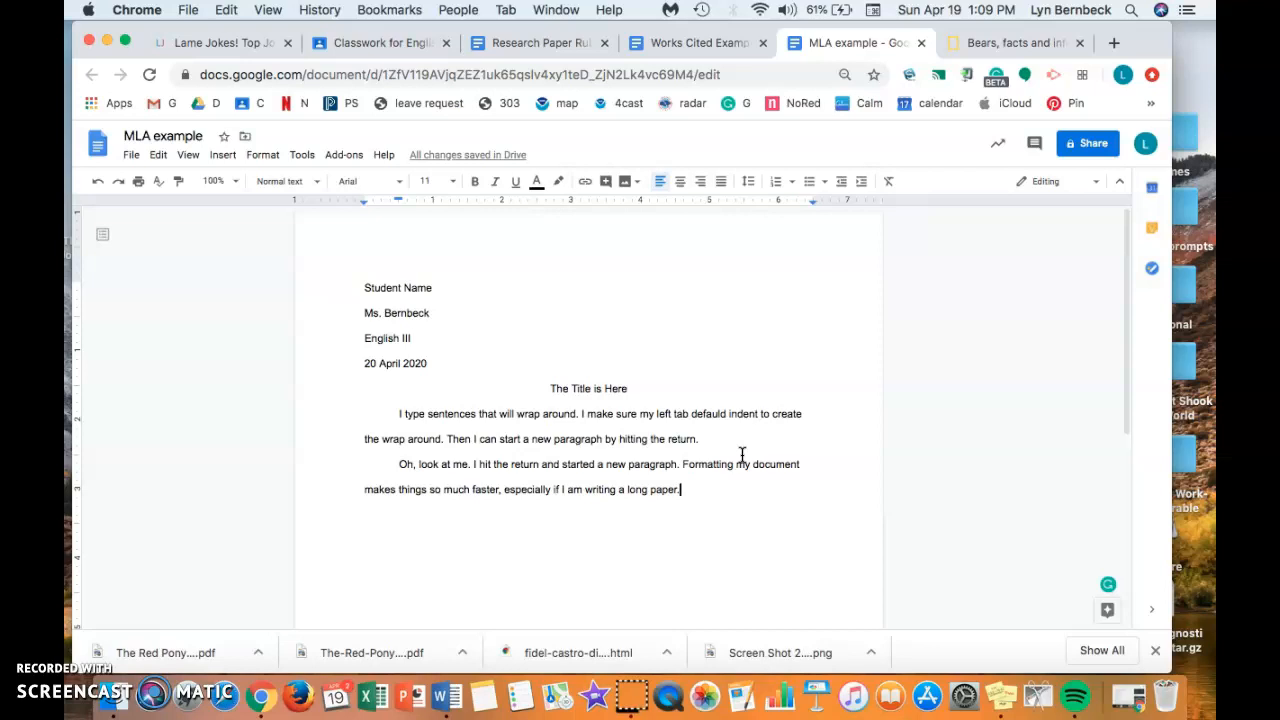
# Start a third paragraph with "Don't forget to spell check. I also want to cite any sources that I use.".
pyautogui.press('Return')
pyautogui.write("Don't d")
pyautogui.press('BackSpace')
pyautogui.write('forget to spell check.')
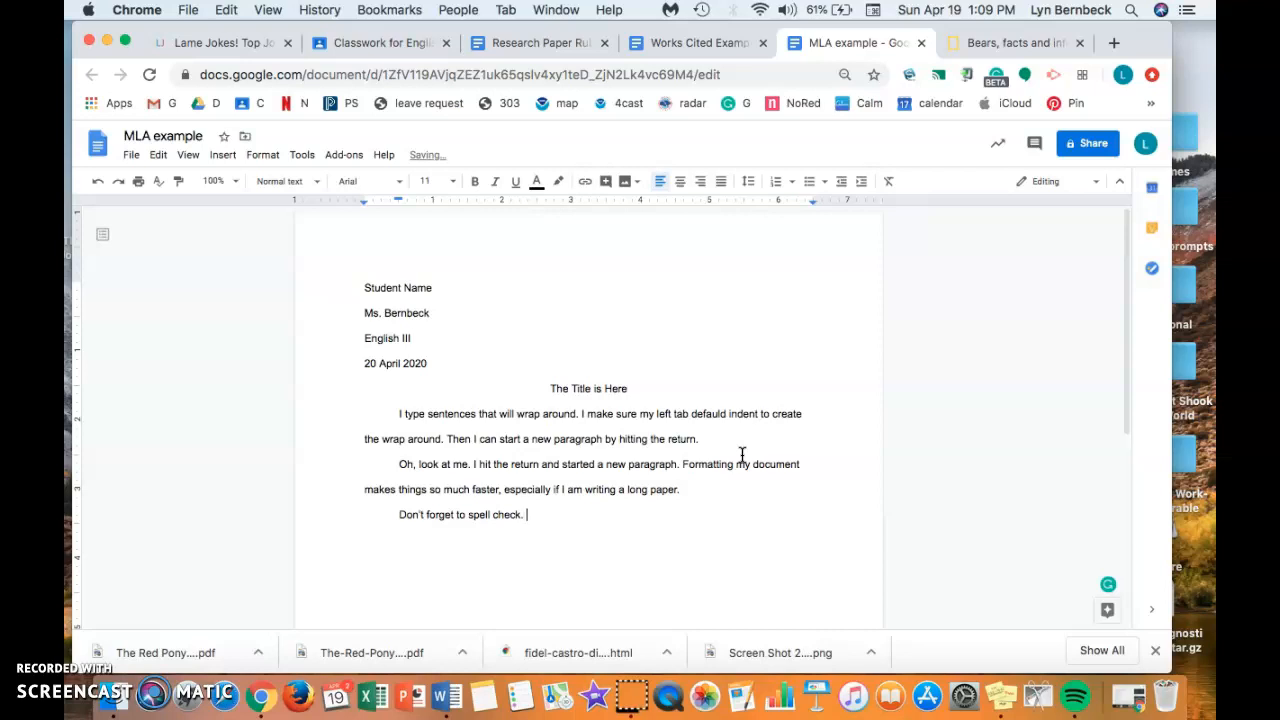
pyautogui.write(' I also want to cite any sources that I use. Grizzly ')
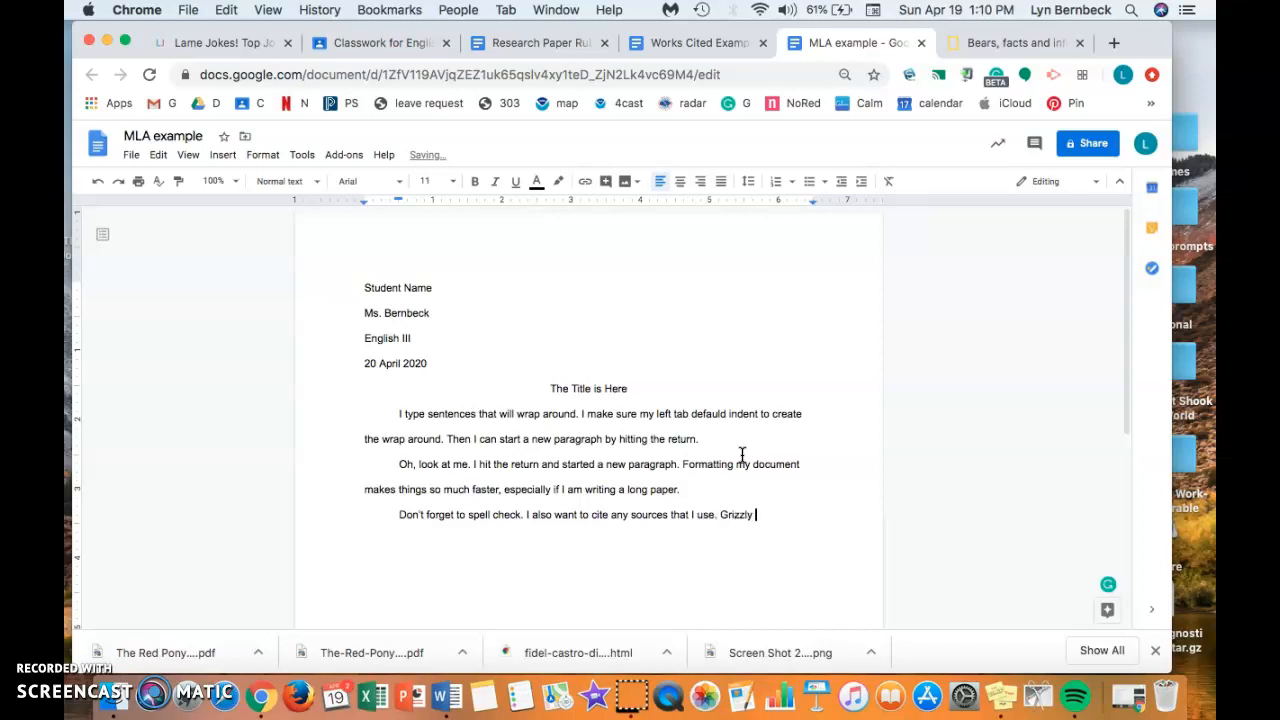
# Complete the third paragraph's example sentence as "Grizzly bears can go 100 days without eating or going to the bathroom.".
pyautogui.write('bears can go ')
pyautogui.write('100 day')
pyautogui.write('s wi')
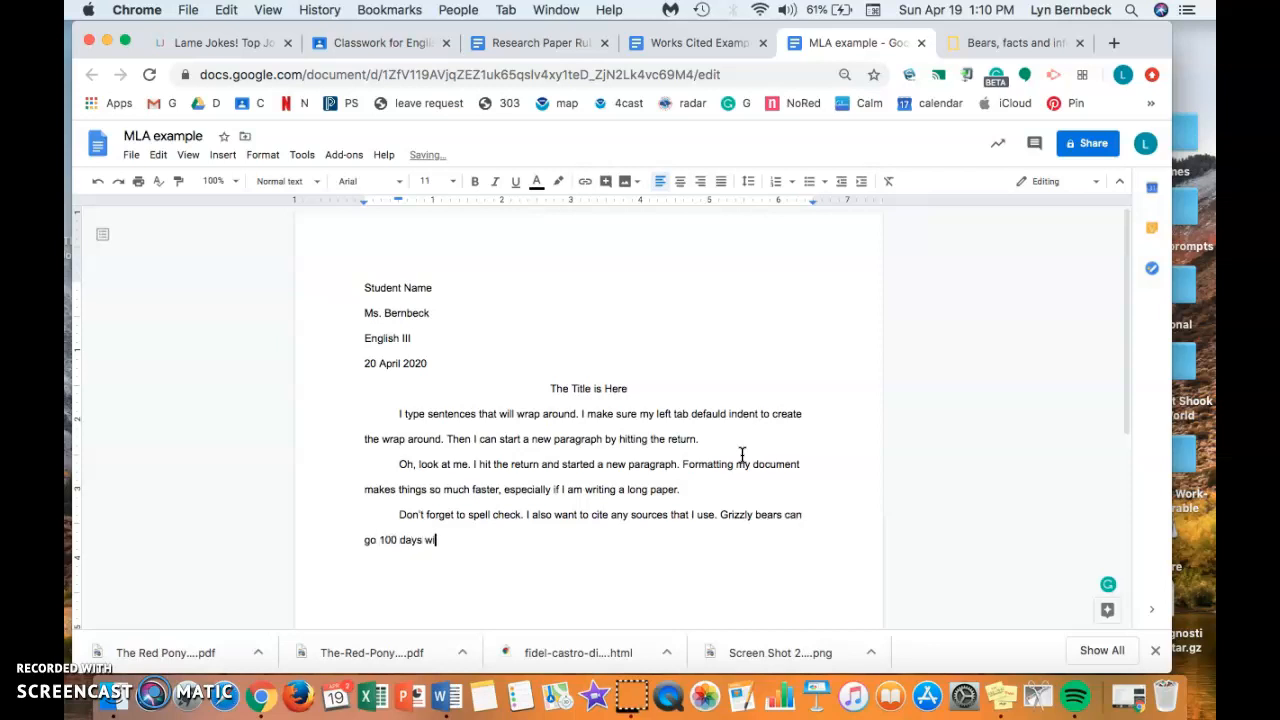
pyautogui.write('gho')
pyautogui.press('BackSpace')
pyautogui.press('BackSpace')
pyautogui.press('BackSpace')
pyautogui.press('BackSpace')
pyautogui.write('ithout eating or going to the bathroom.')
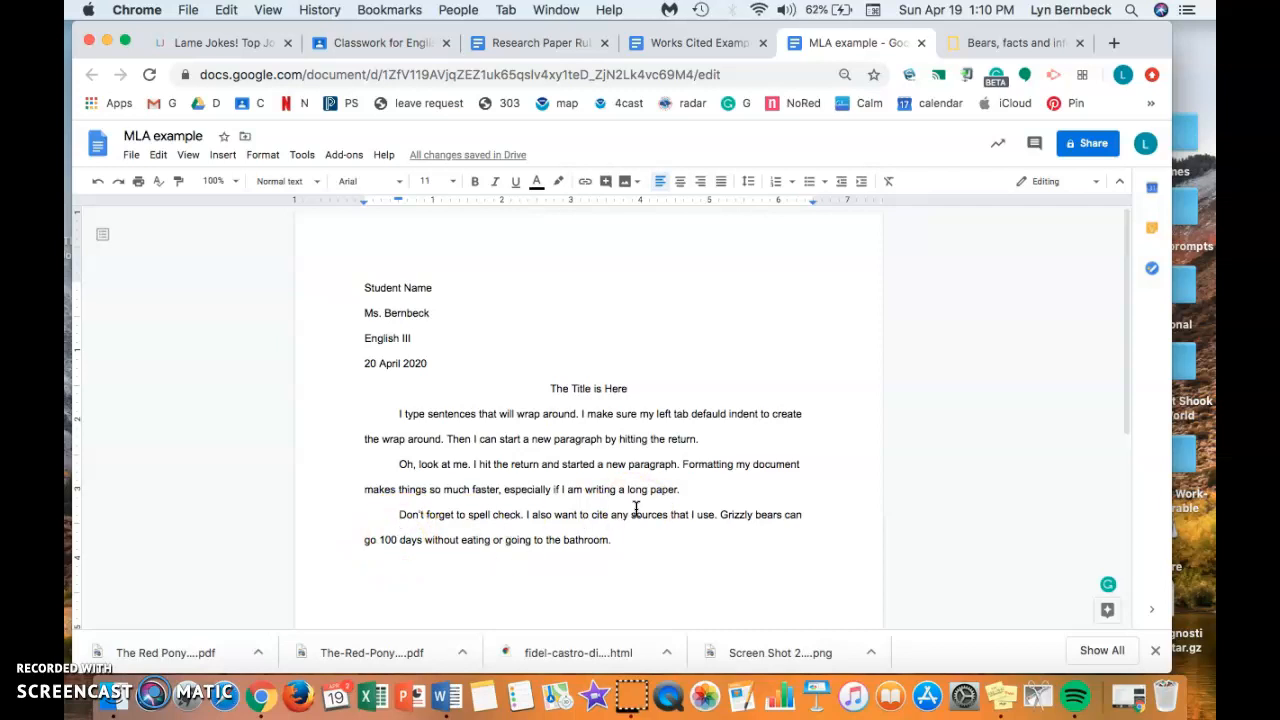
pyautogui.write('1-9')
pyautogui.press('BackSpace')
pyautogui.press('BackSpace')
pyautogui.write('On')
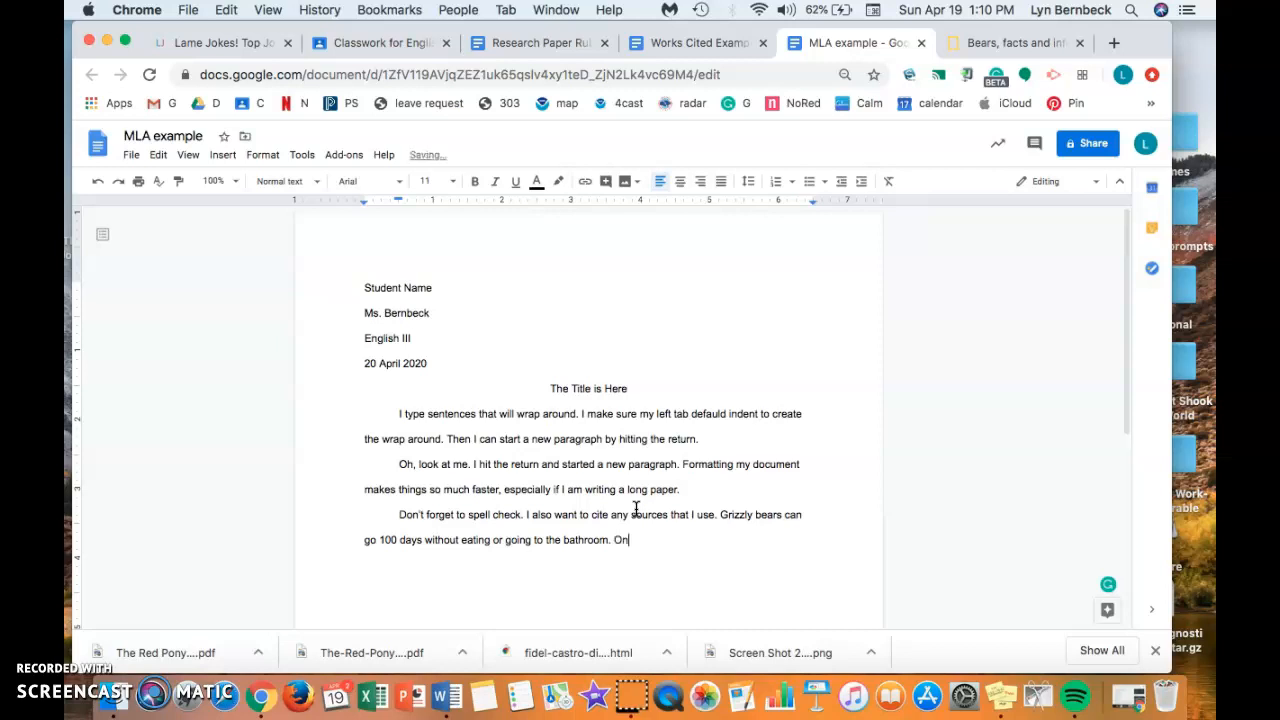
pyautogui.write('e hundred')
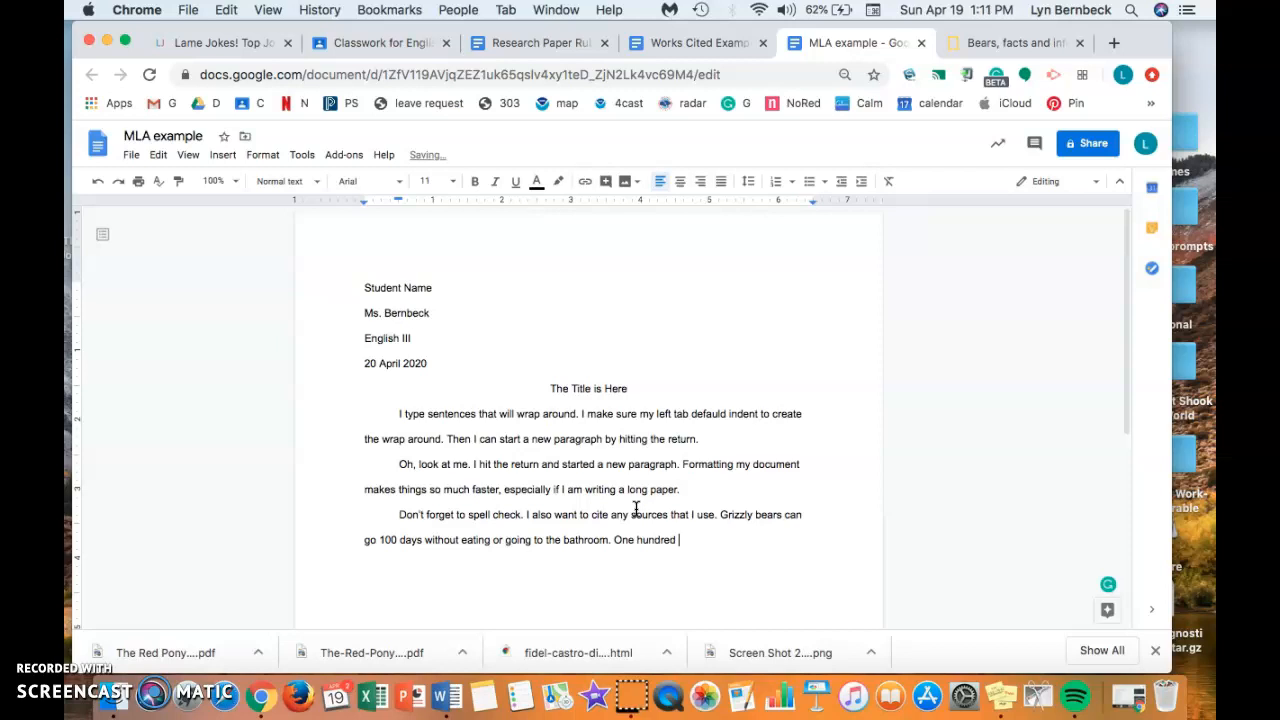
pyautogui.write(' twenty-t')
pyautogui.write('wo.')
pyautogui.write(' lsldkfn')
pyautogui.write('poishf')
pyautogui.write('. Ojenfpoihwpoih s')
pyautogui.press('BackSpace')
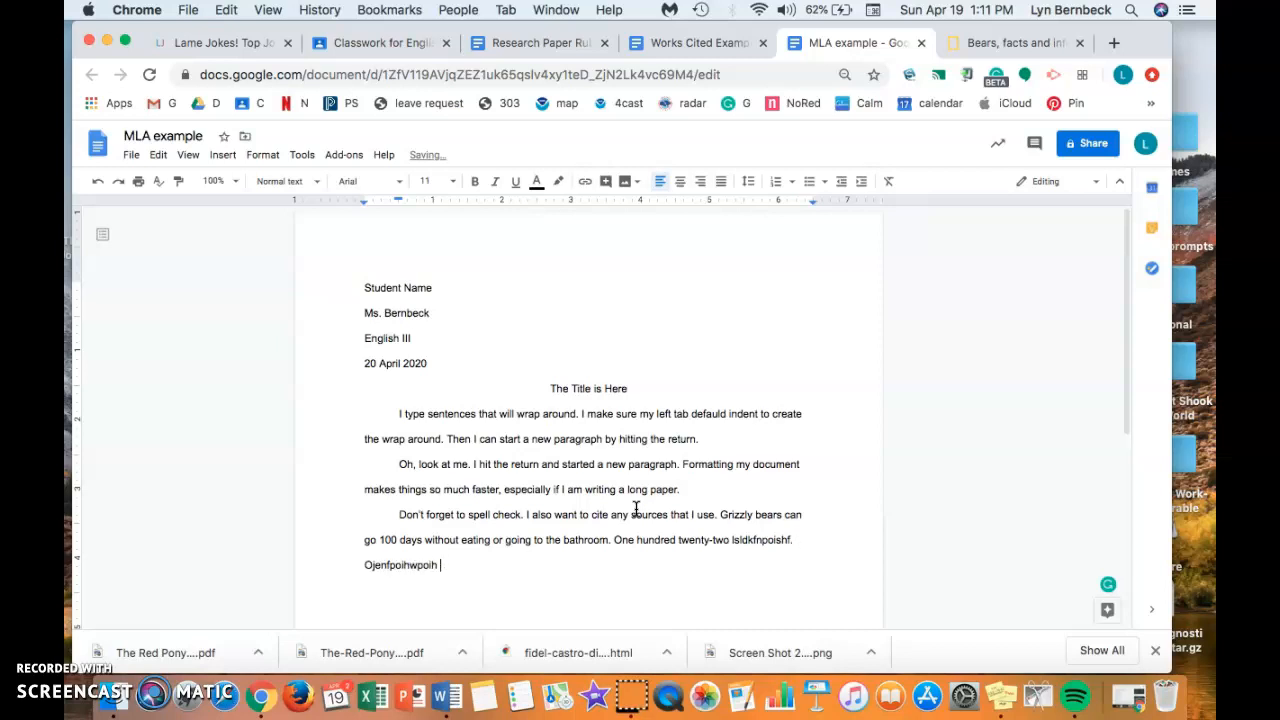
pyautogui.write('122.')
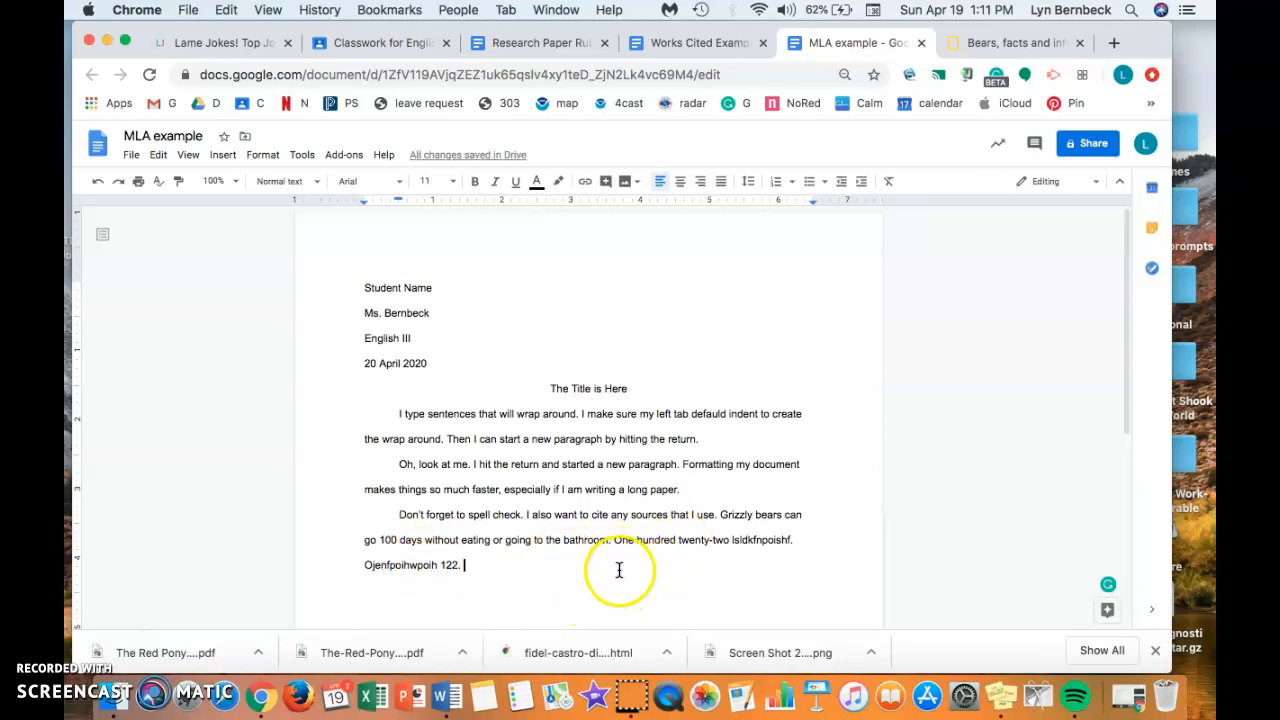
pyautogui.moveTo(584, 576); pyautogui.dragTo(625, 554)
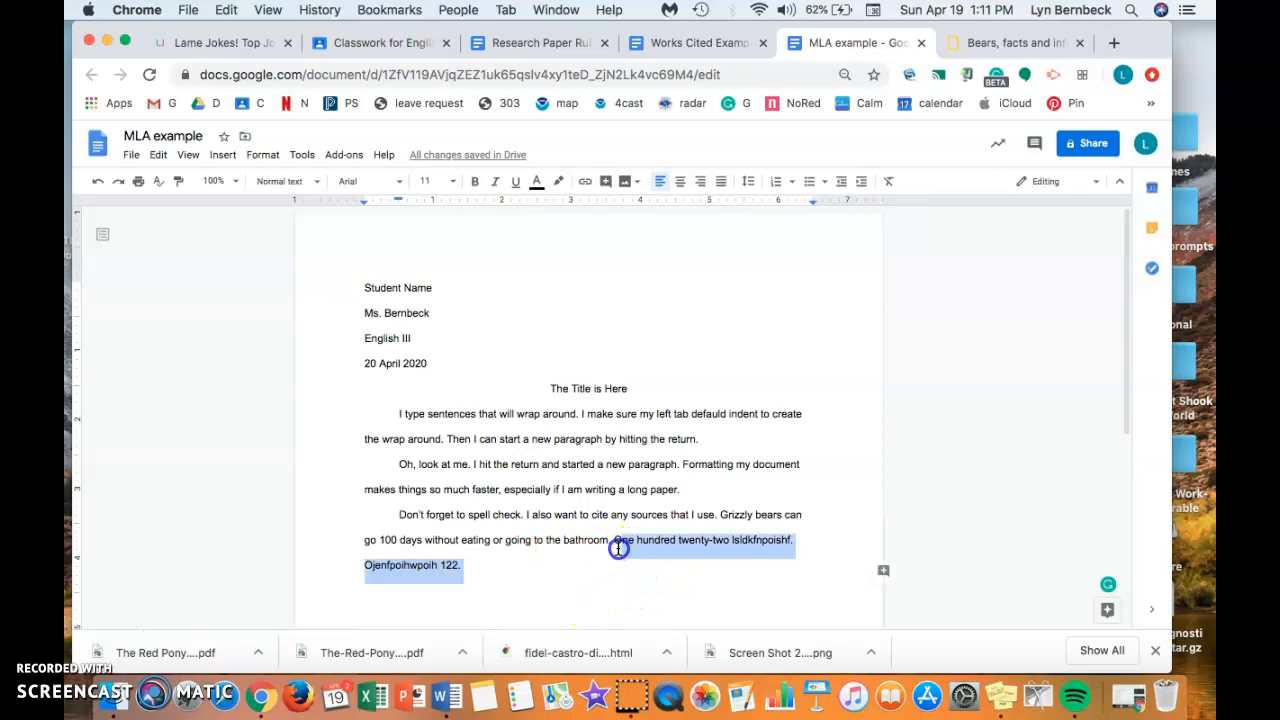
pyautogui.press('BackSpace')
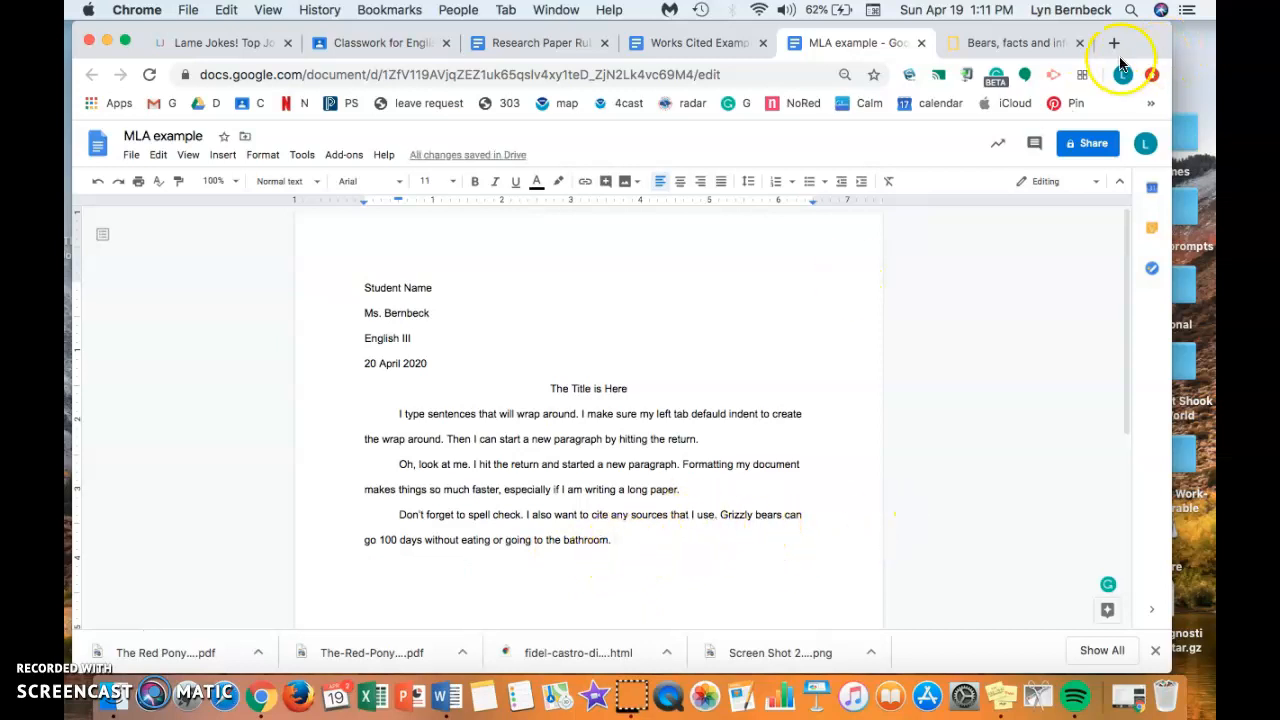
# Find and highlight the sentence about grizzly and black bears going 100 days without eating in the National Geographic bears article.
pyautogui.click(1000, 41)
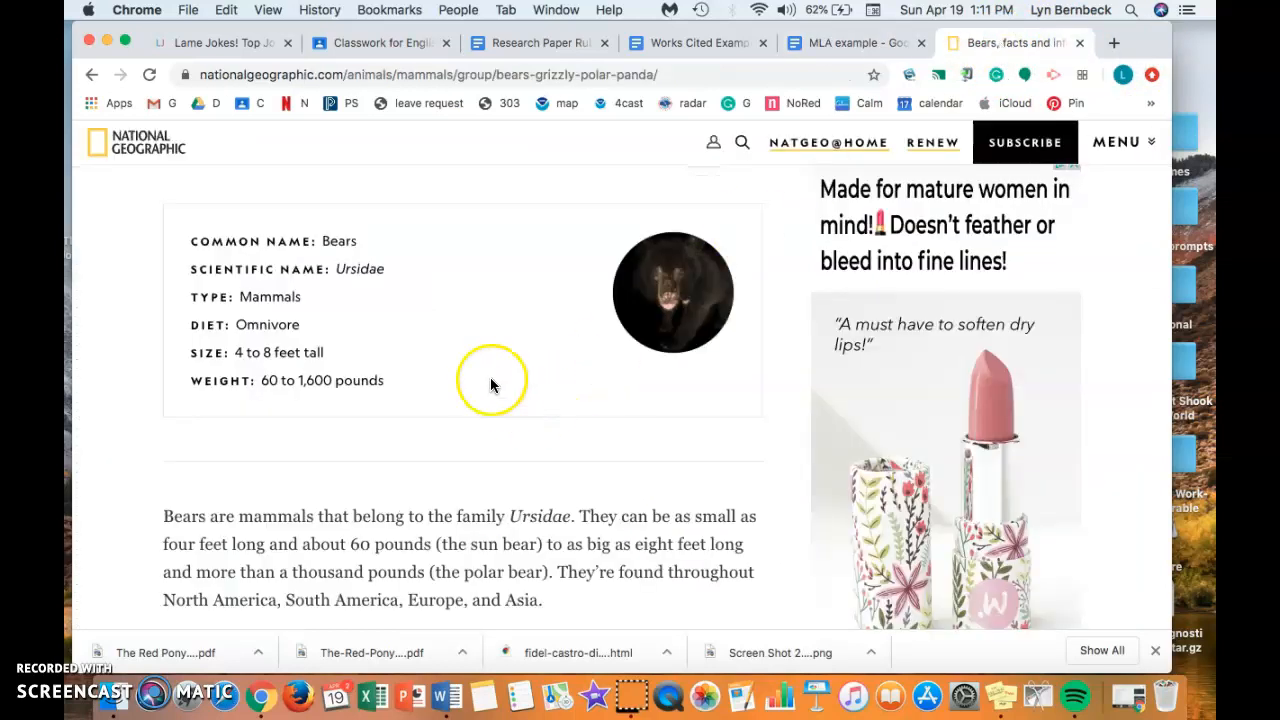
pyautogui.scroll(-10, 491, 380)
pyautogui.moveTo(568, 353); pyautogui.dragTo(735, 383)
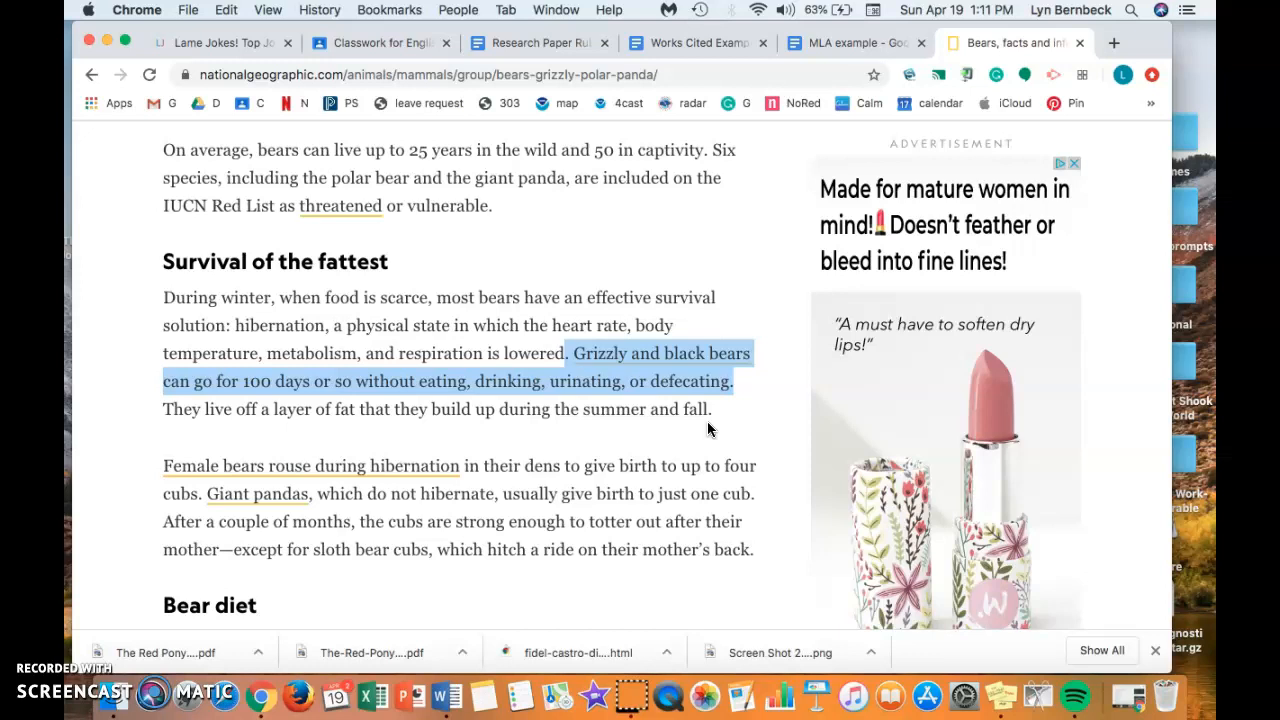
pyautogui.moveTo(614, 372); pyautogui.dragTo(636, 386)
# Examine the beginning of the bears article for an author and title to use in the citation.
pyautogui.scroll(10, 636, 386)
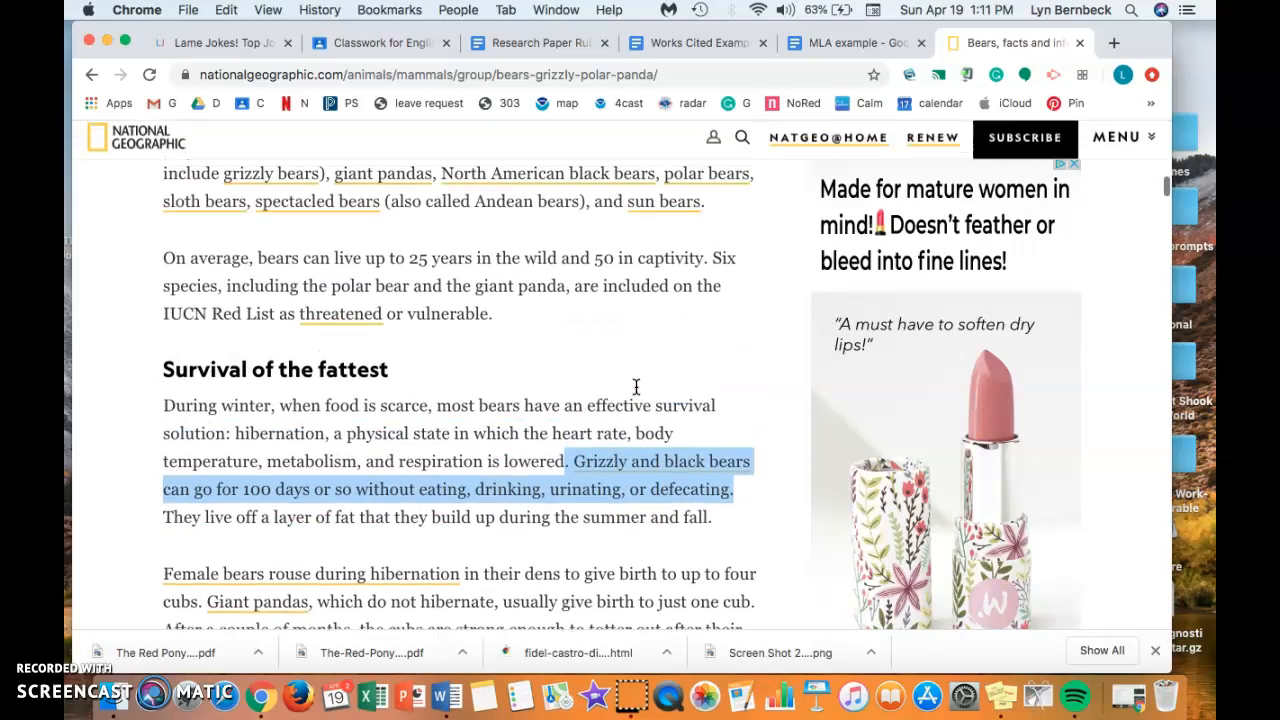
pyautogui.scroll(5, 636, 386)
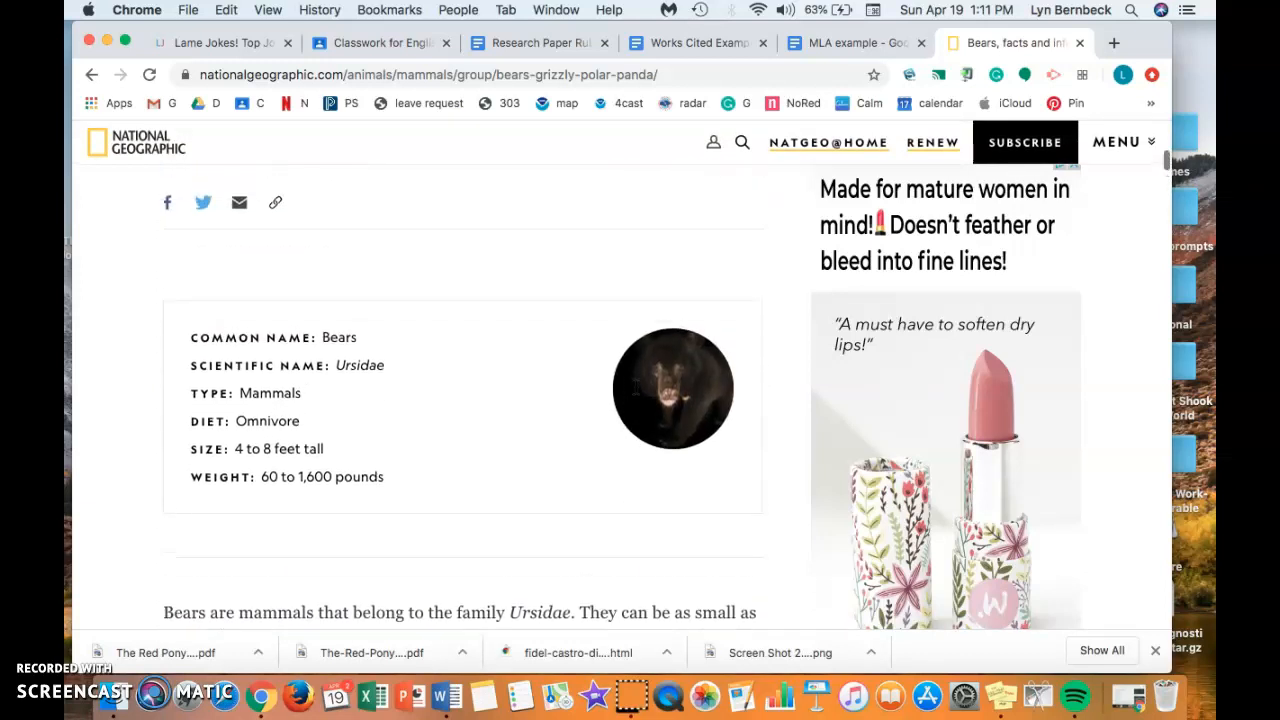
pyautogui.scroll(5, 636, 386)
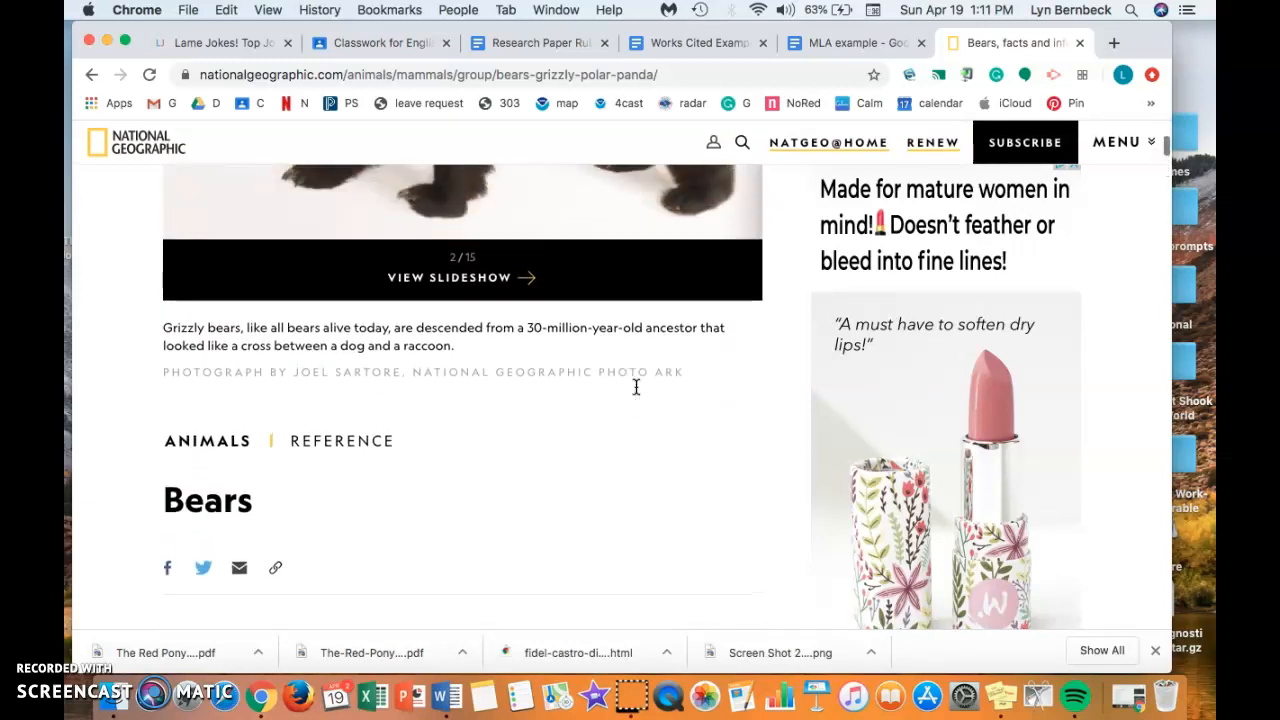
pyautogui.scroll(4, 636, 386)
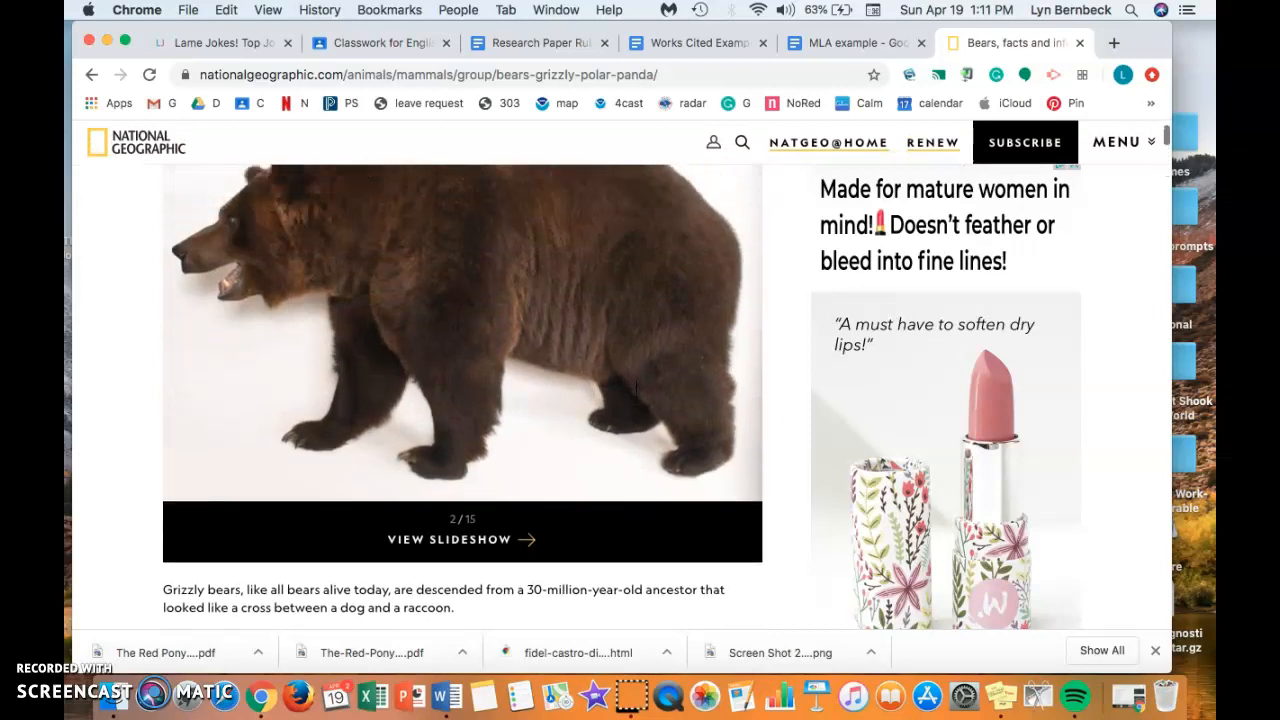
pyautogui.scroll(-6, 636, 386)
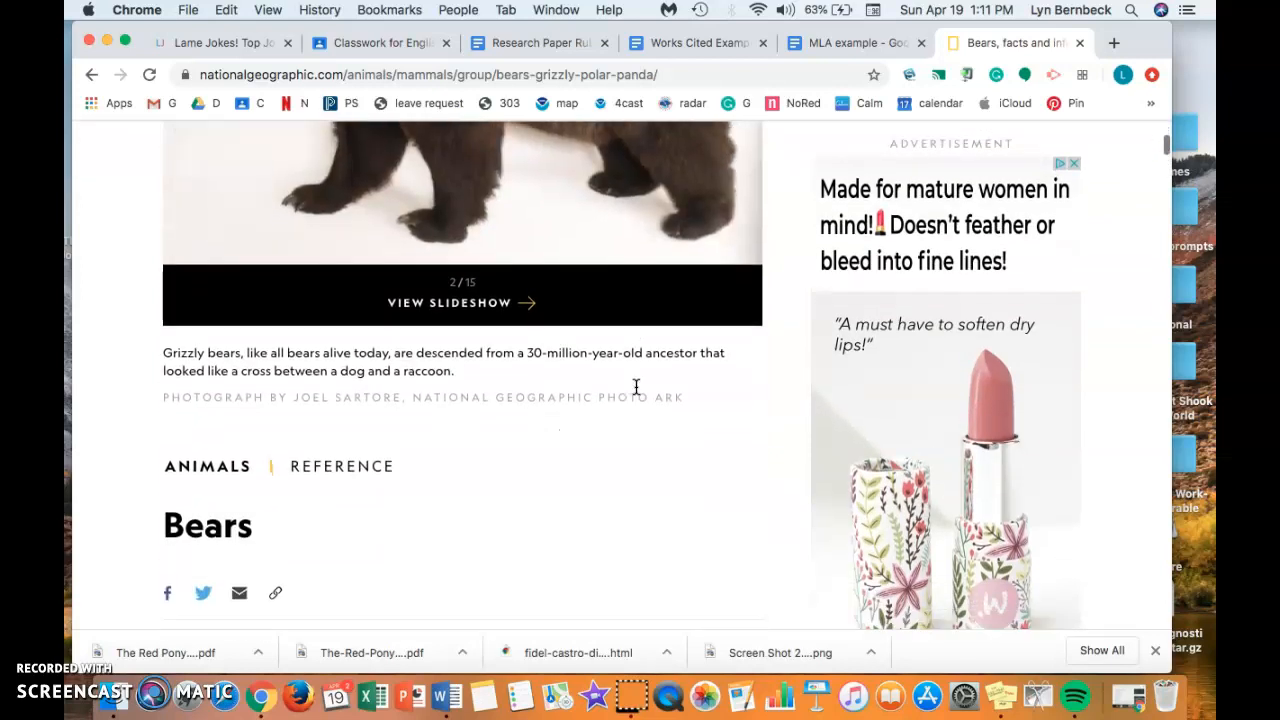
pyautogui.scroll(-1, 636, 386)
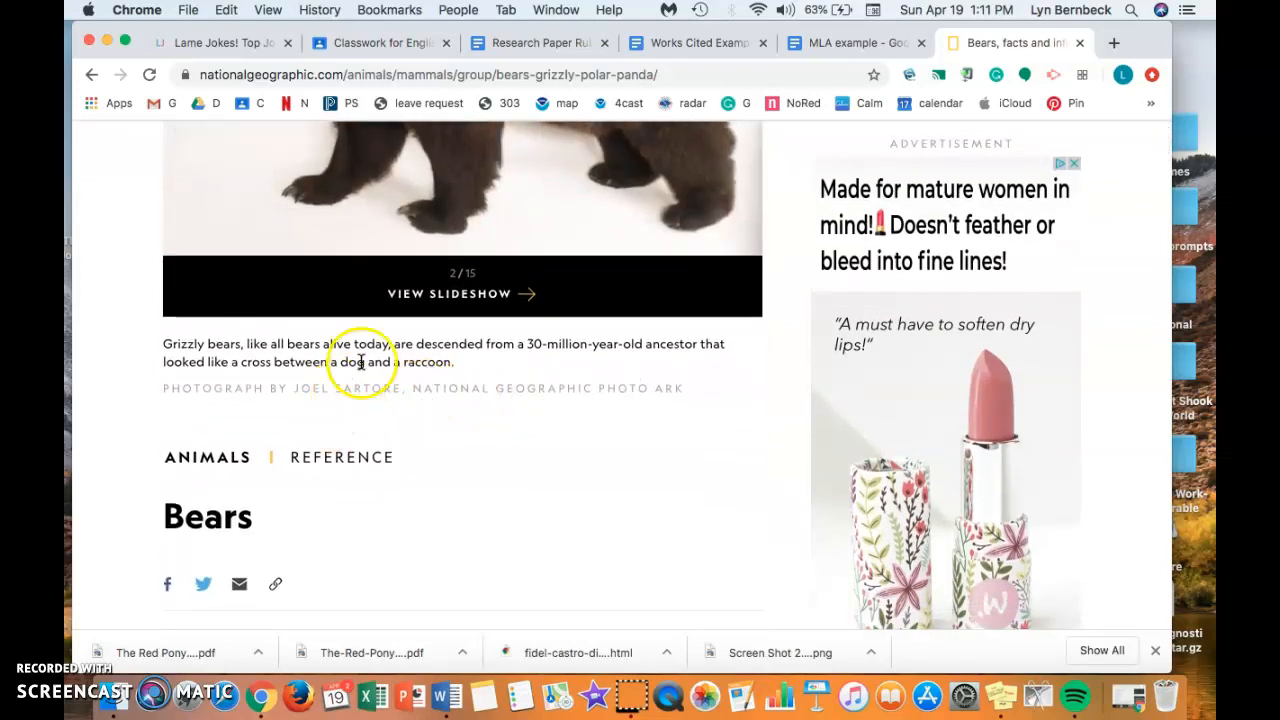
pyautogui.scroll(-2, 410, 405)
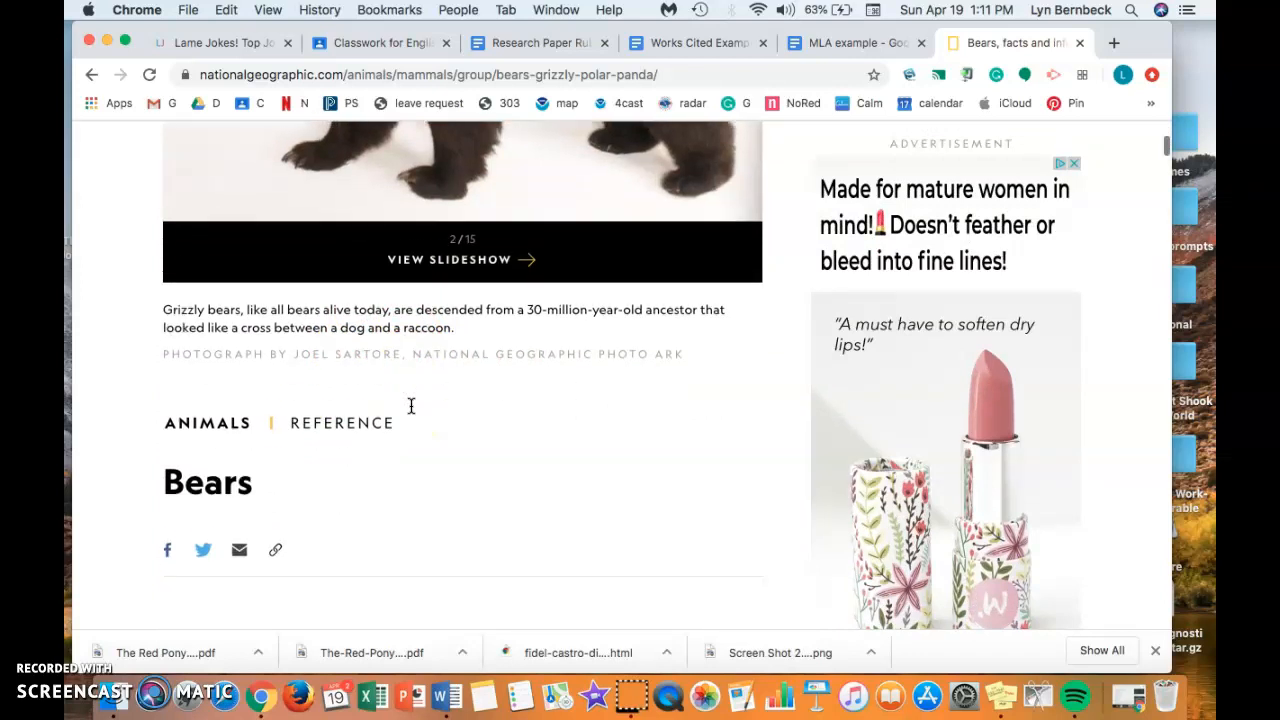
pyautogui.scroll(-1, 410, 405)
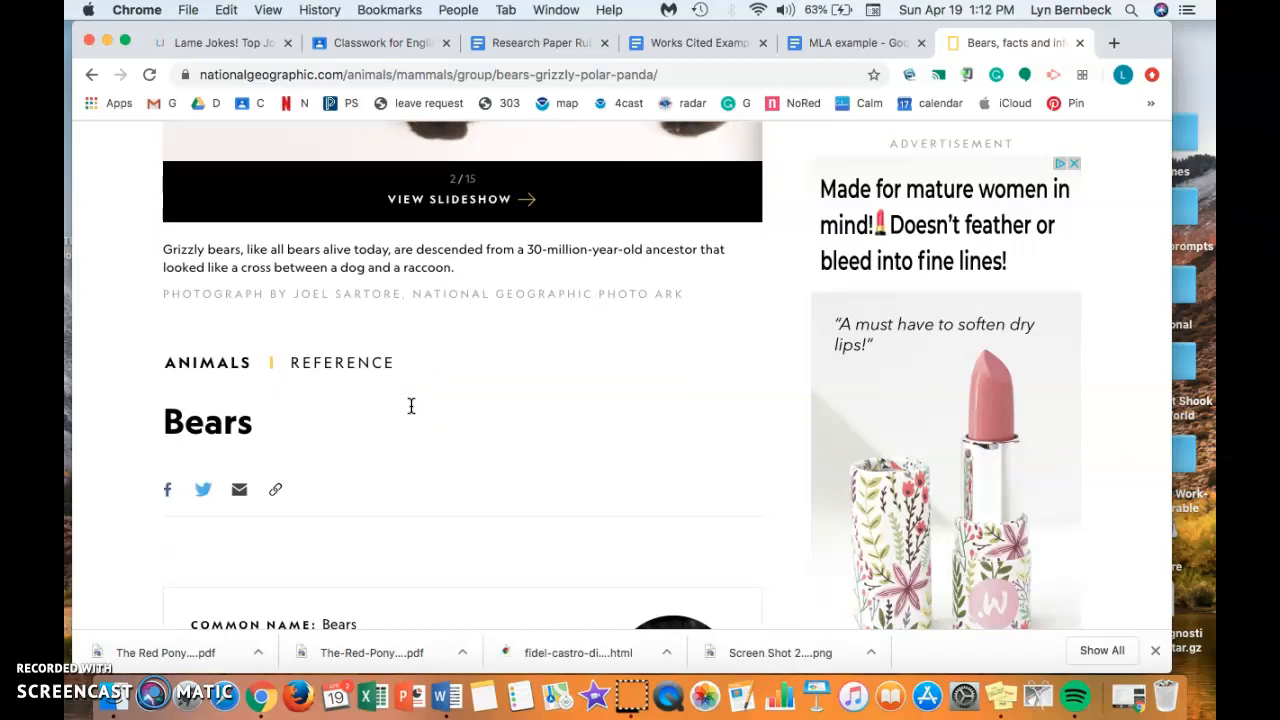
pyautogui.scroll(-3, 324, 401)
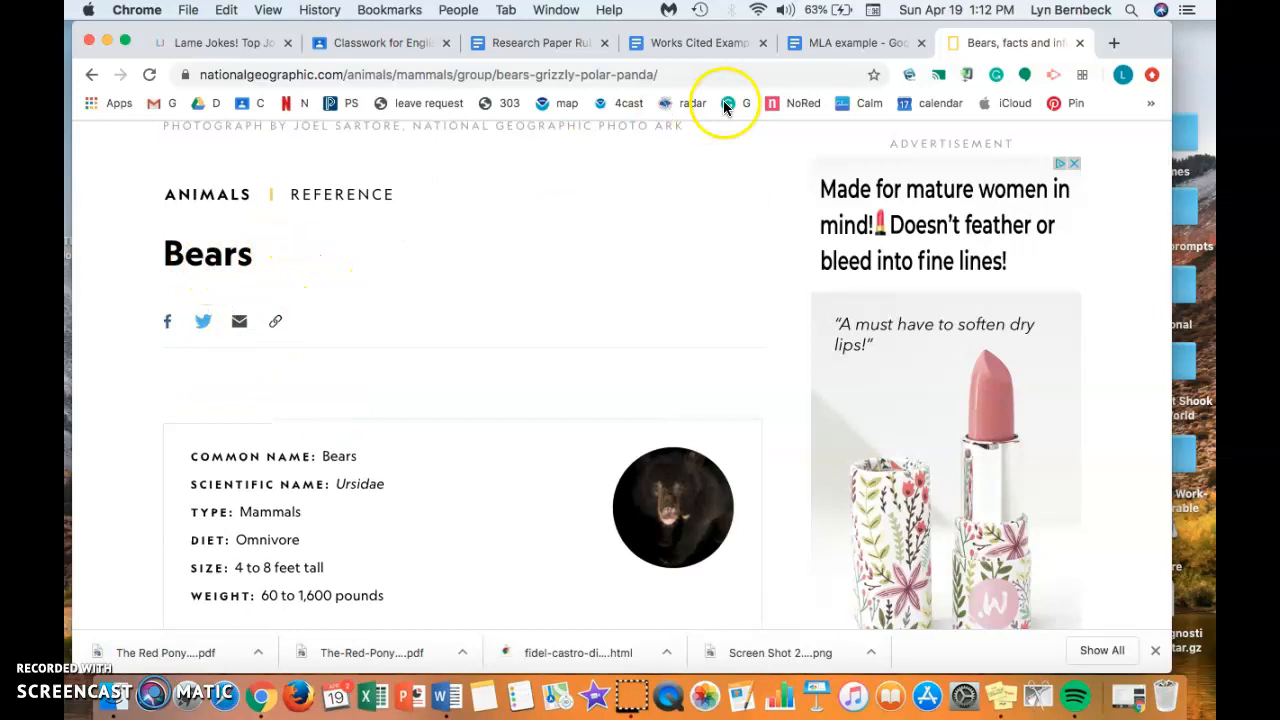
# Return to the MLA example document and insert the in-text citation ("Bears") after "bathroom", before the period.
pyautogui.click(858, 45)
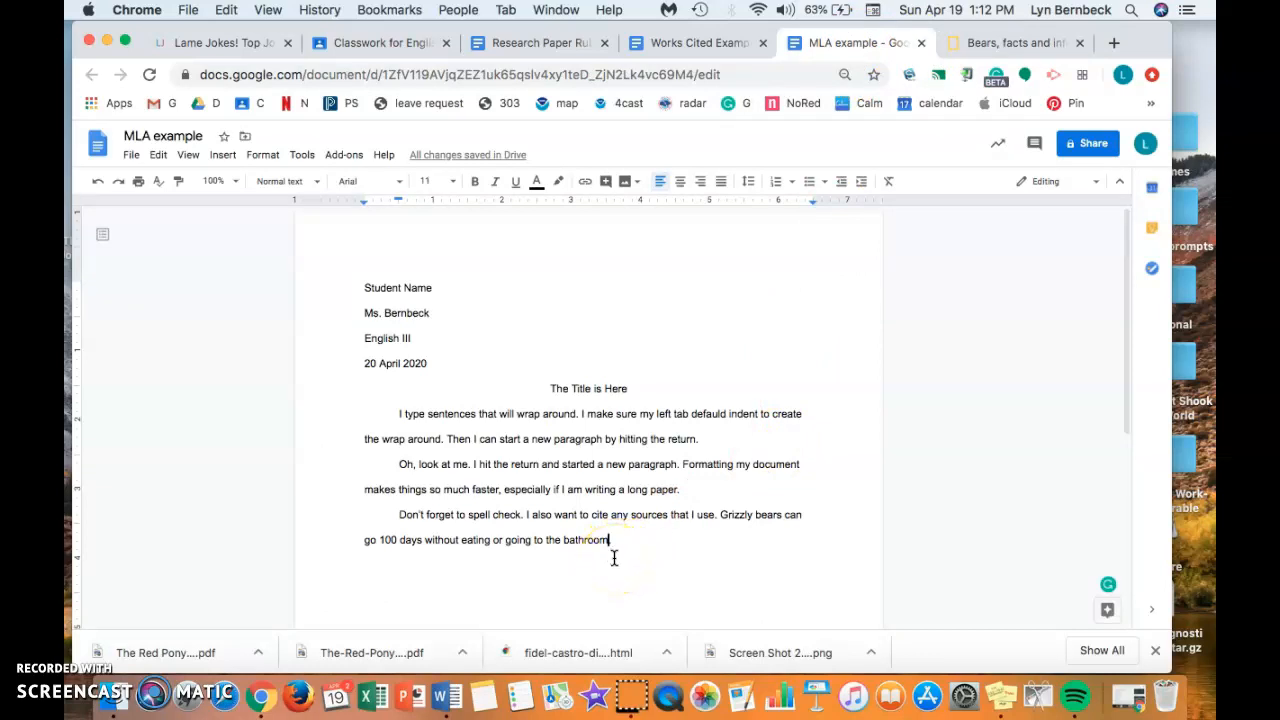
pyautogui.write('(')
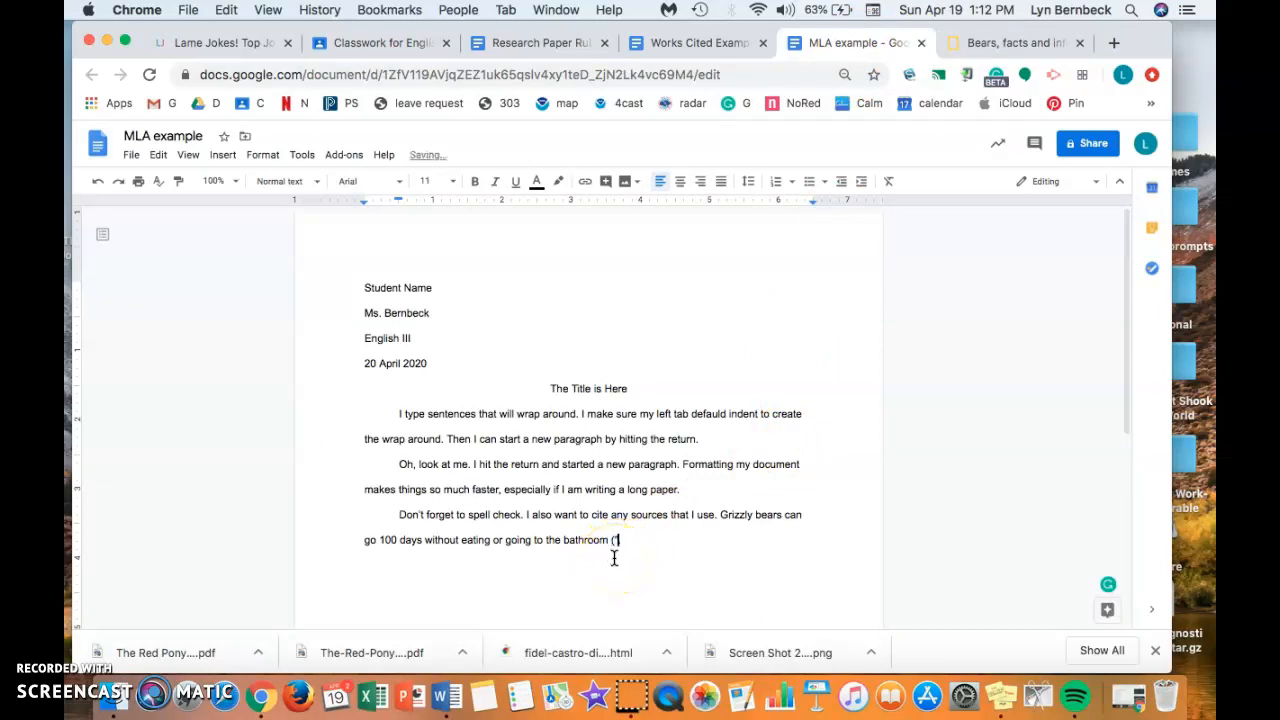
pyautogui.write('"Bear')
pyautogui.write('s"')
pyautogui.write(')')
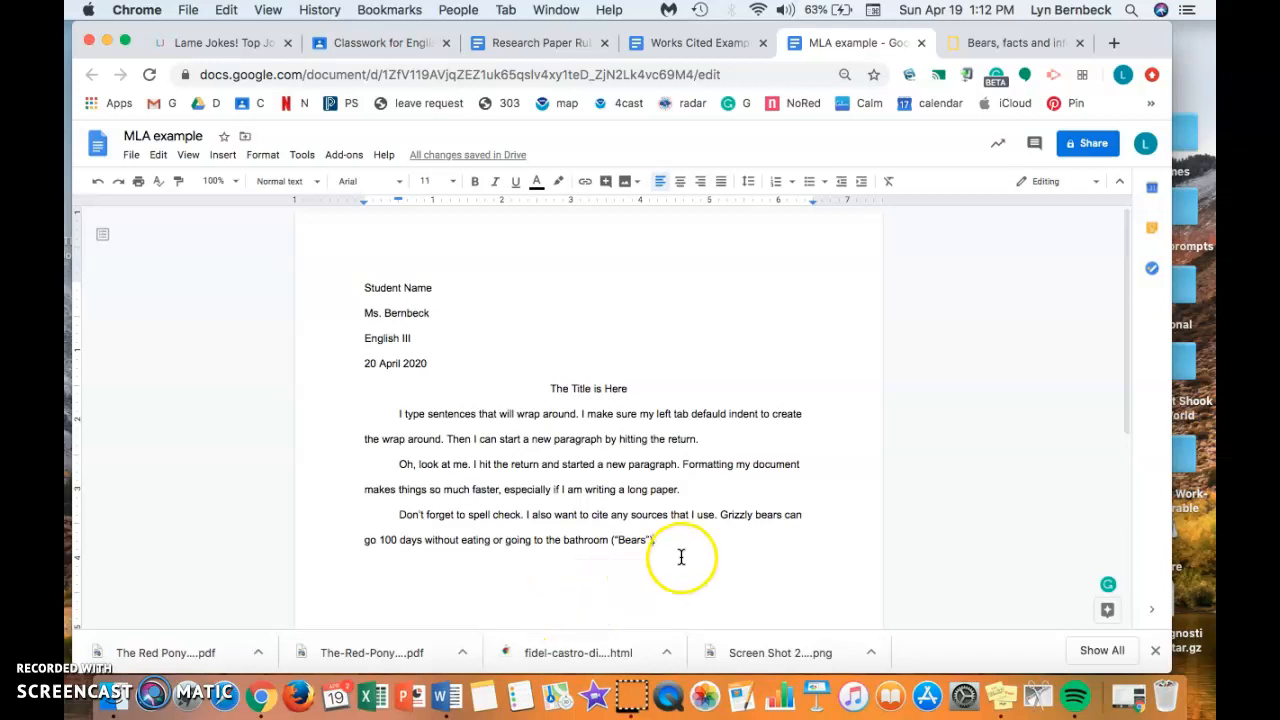
# Recheck the bears article's heading against the in-text citation and return to the MLA example document.
pyautogui.click(1010, 42)
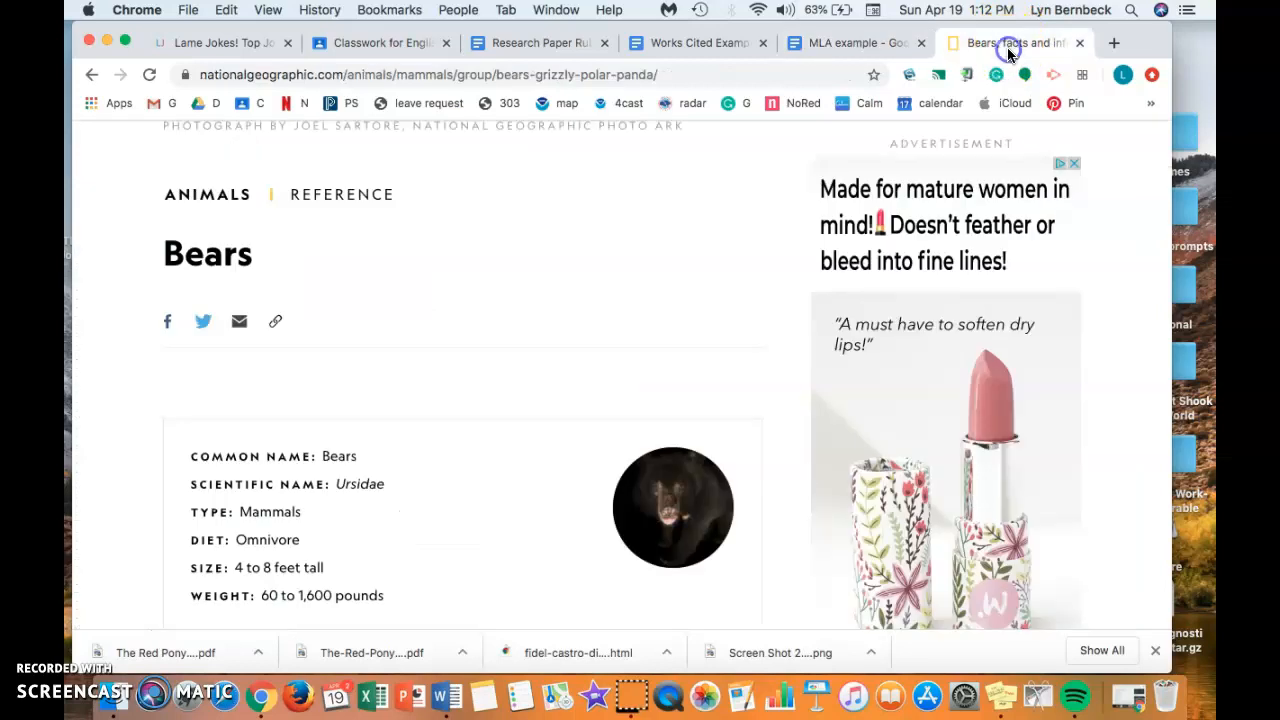
pyautogui.scroll(5, 320, 395)
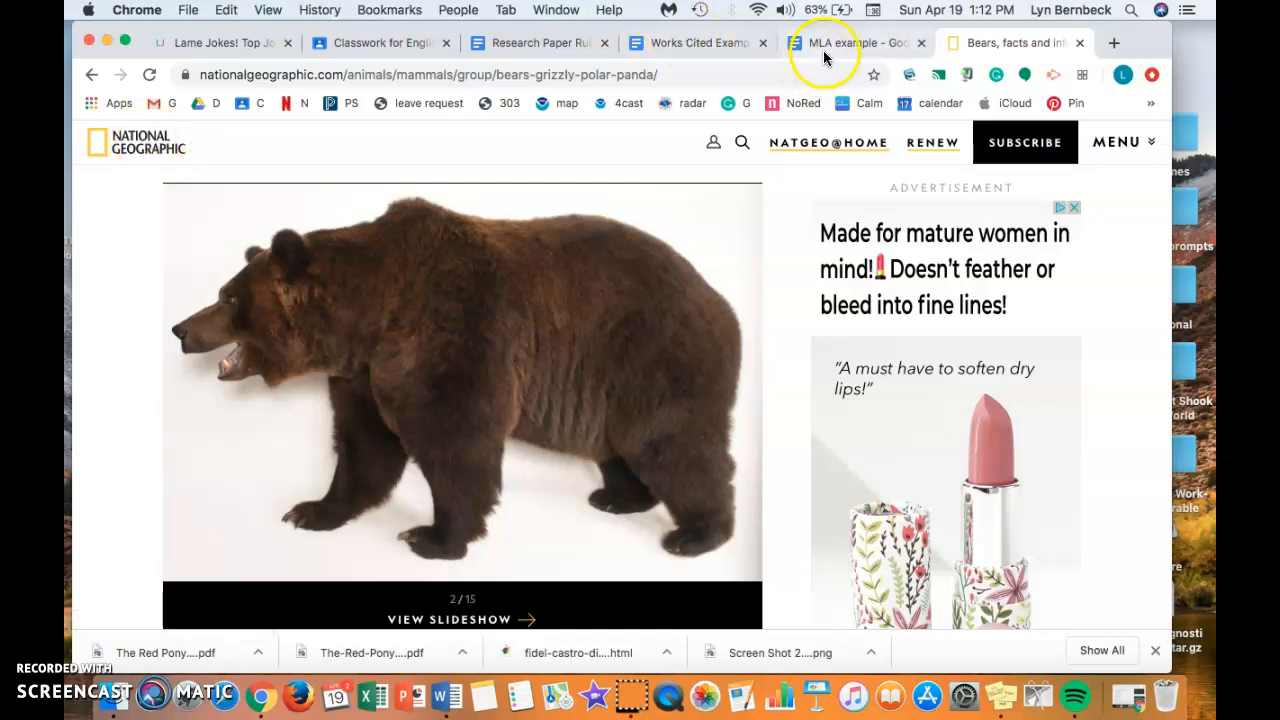
pyautogui.scroll(-4, 636, 337)
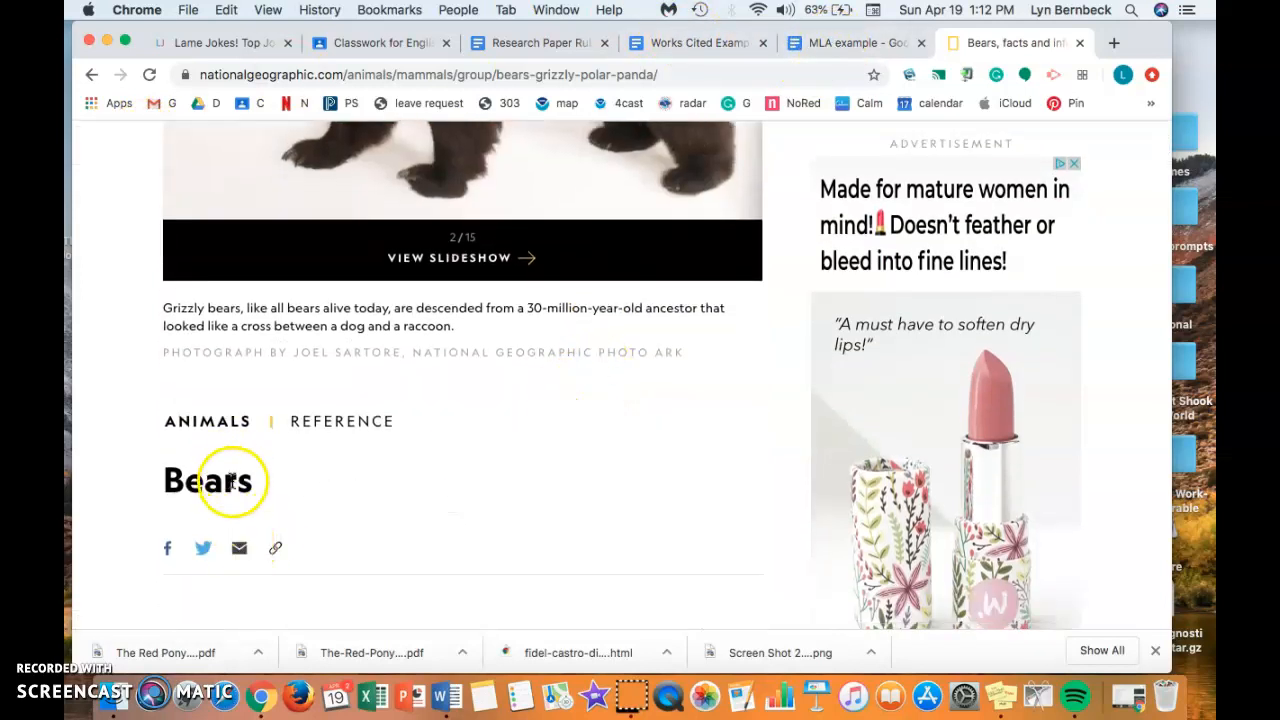
pyautogui.click(846, 43)
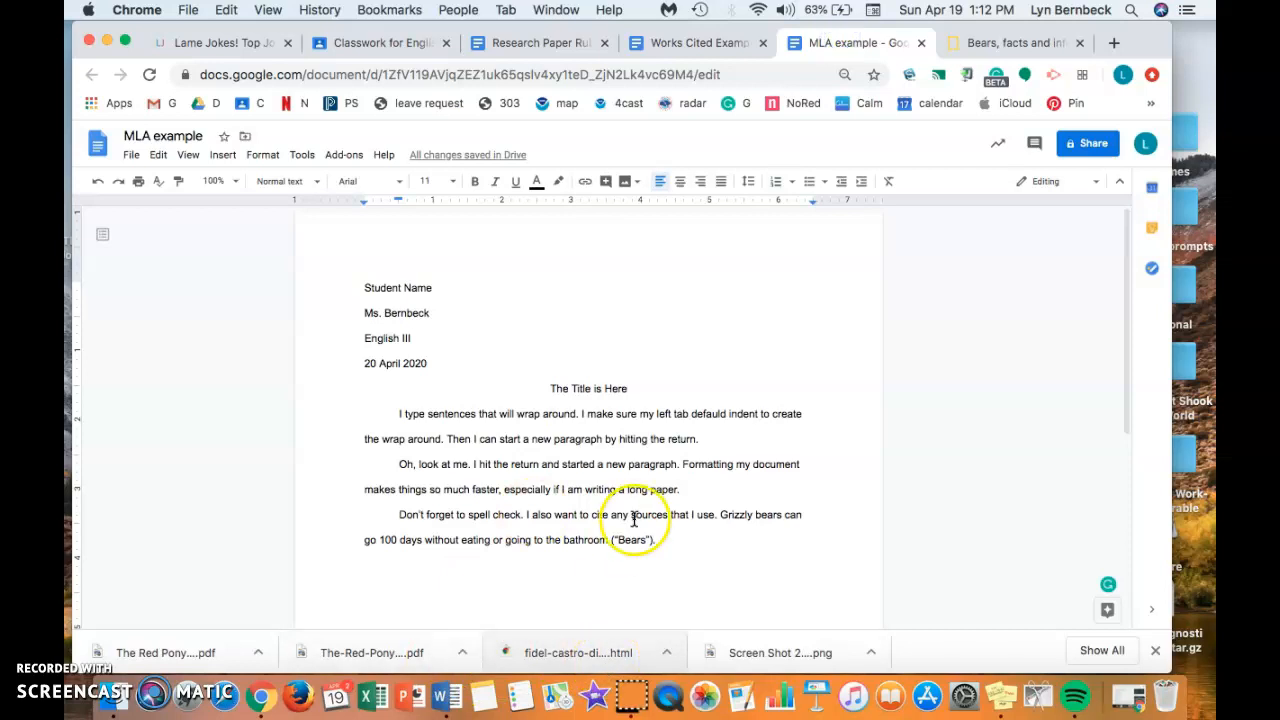
pyautogui.write('.')
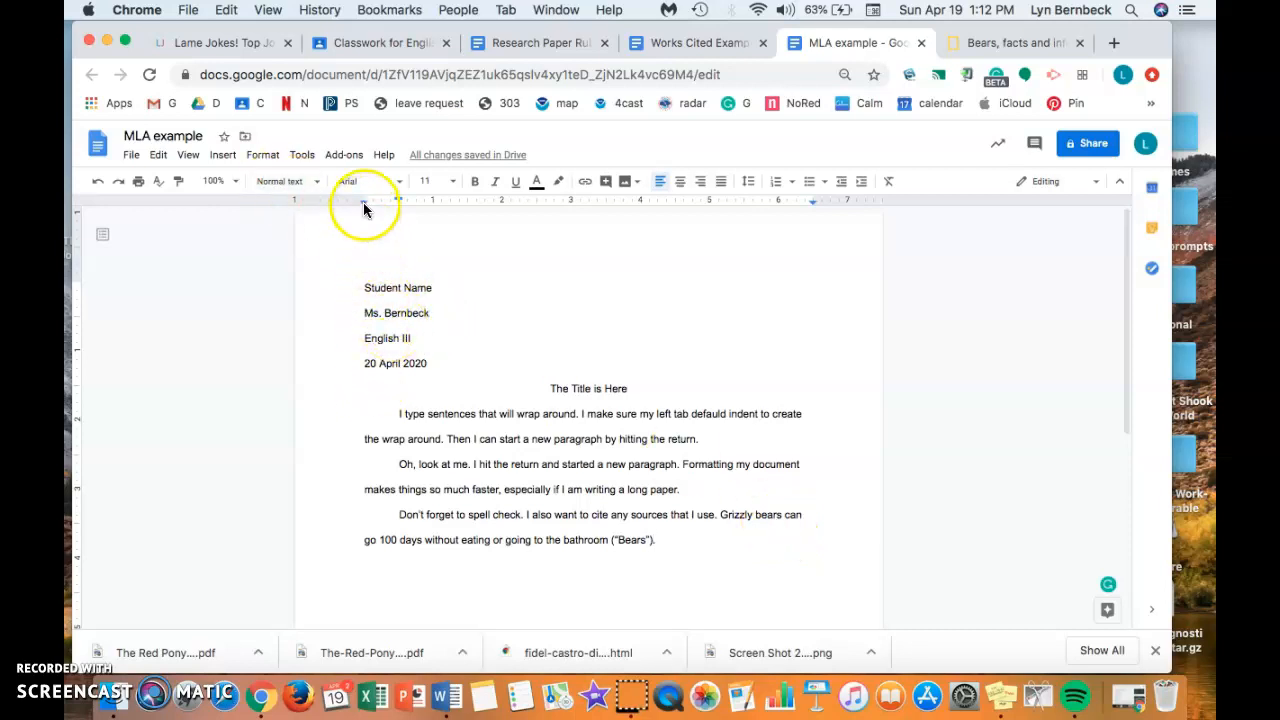
pyautogui.moveTo(364, 204); pyautogui.dragTo(364, 206)
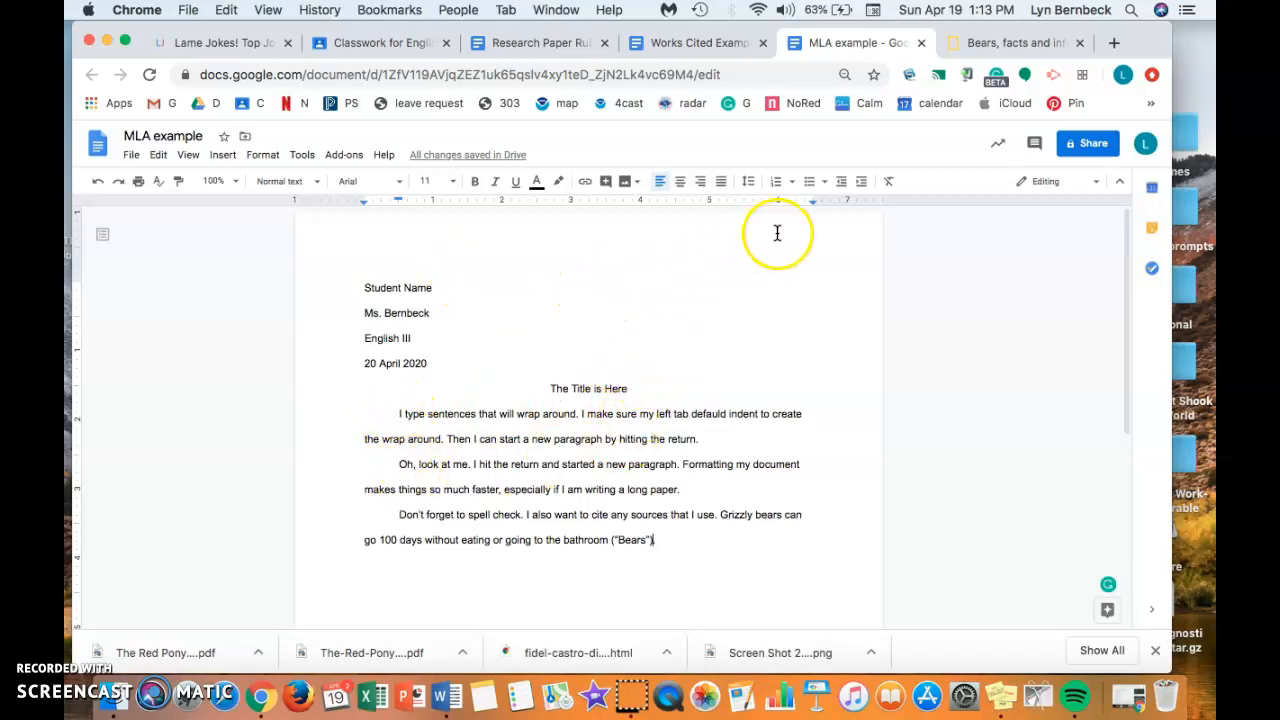
# Insert page numbers at the upper right of every page's header, preceded by "Last Name", and return to the body text.
pyautogui.click(223, 157)
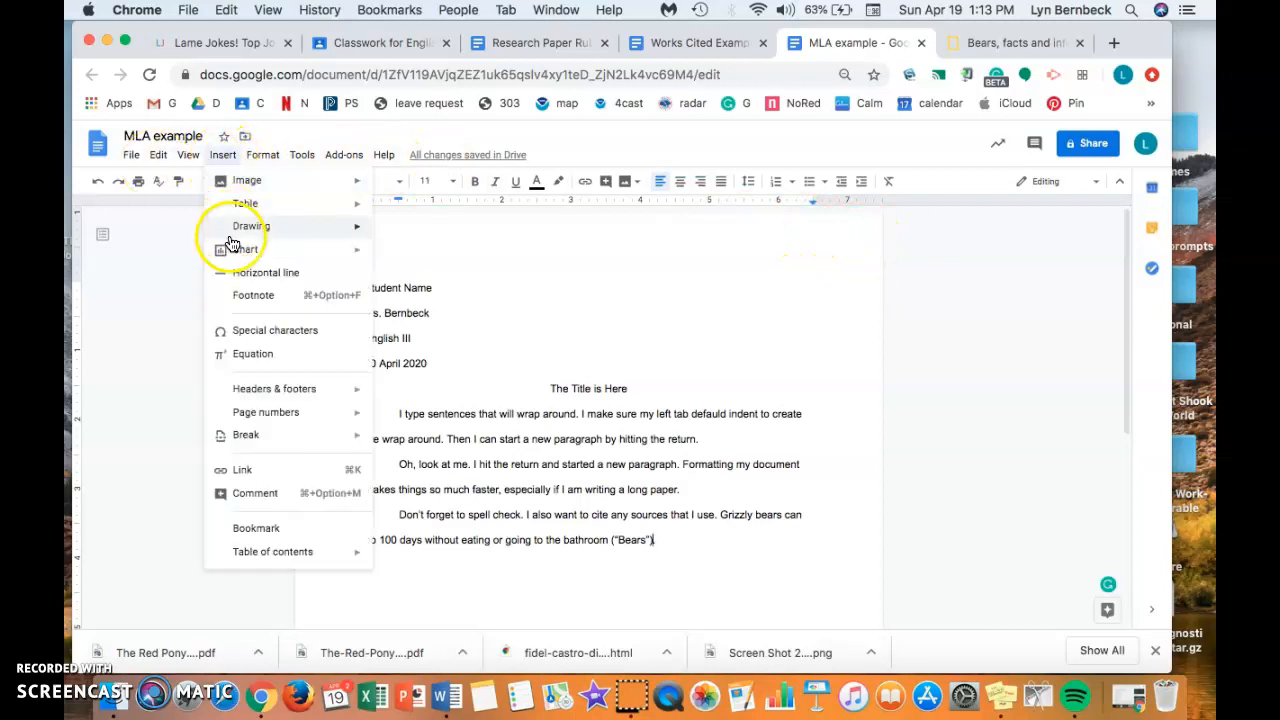
pyautogui.moveTo(272, 414)
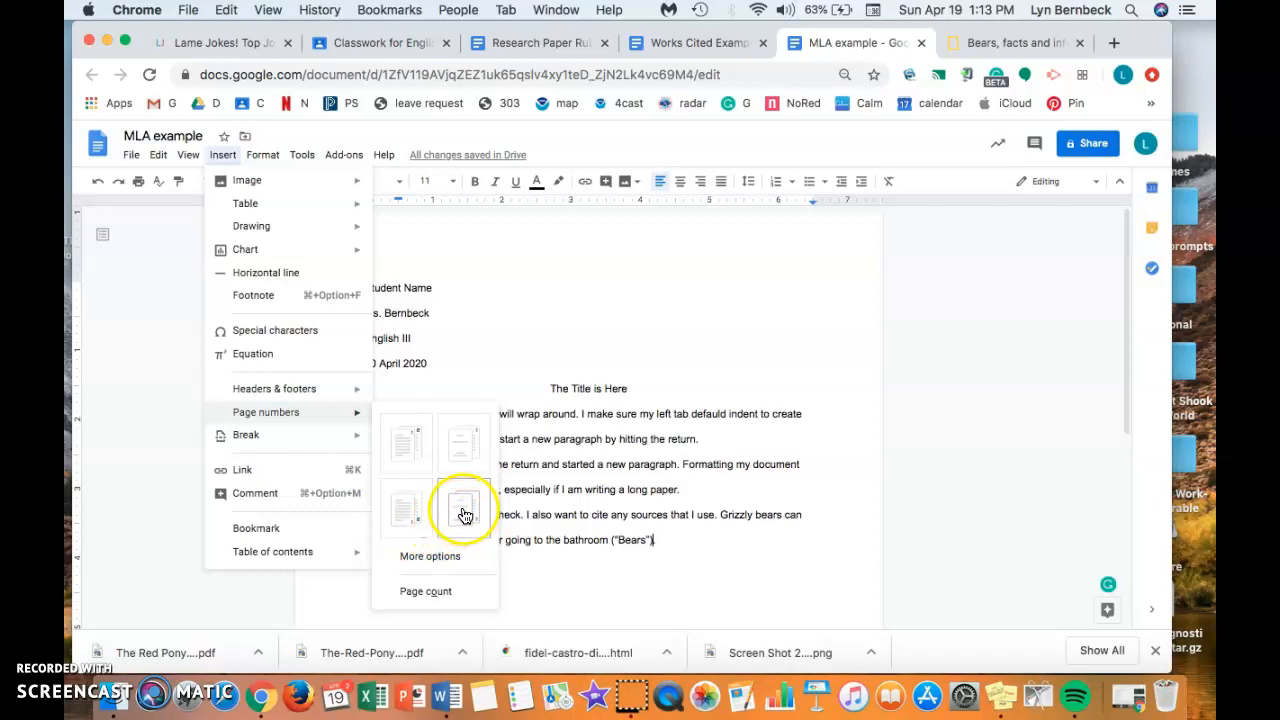
pyautogui.click(411, 459)
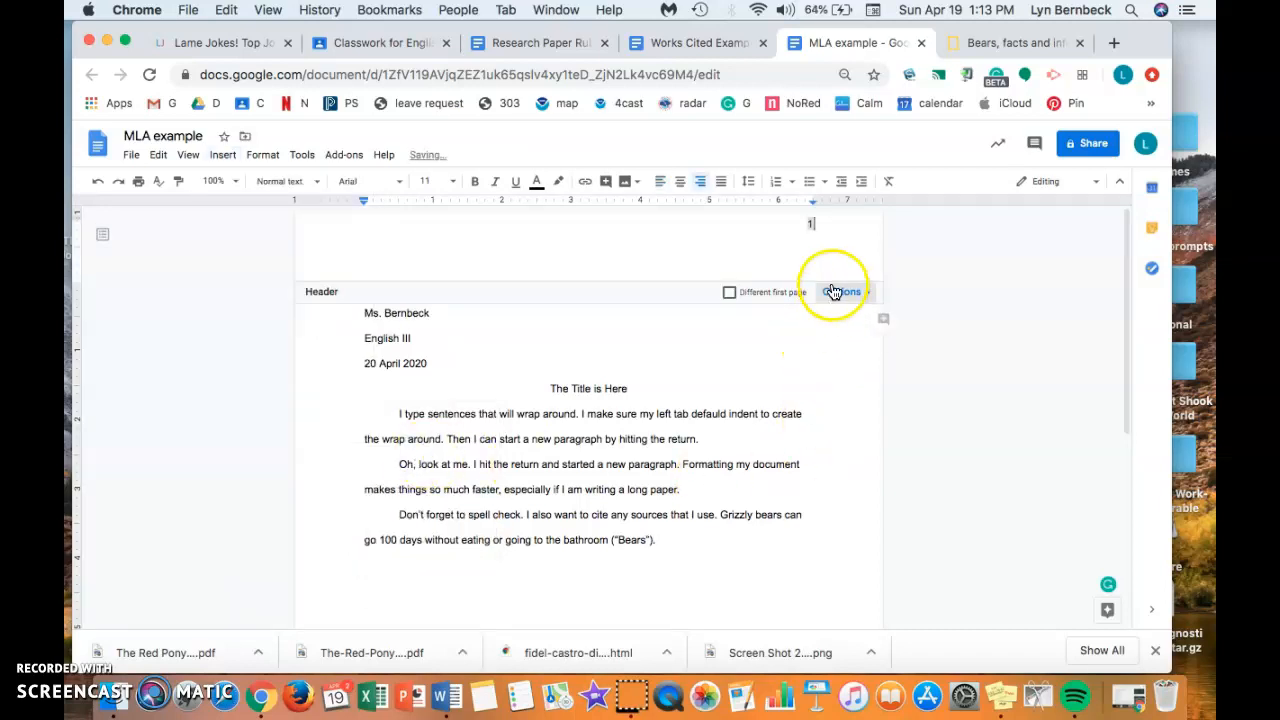
pyautogui.doubleClick(810, 224)
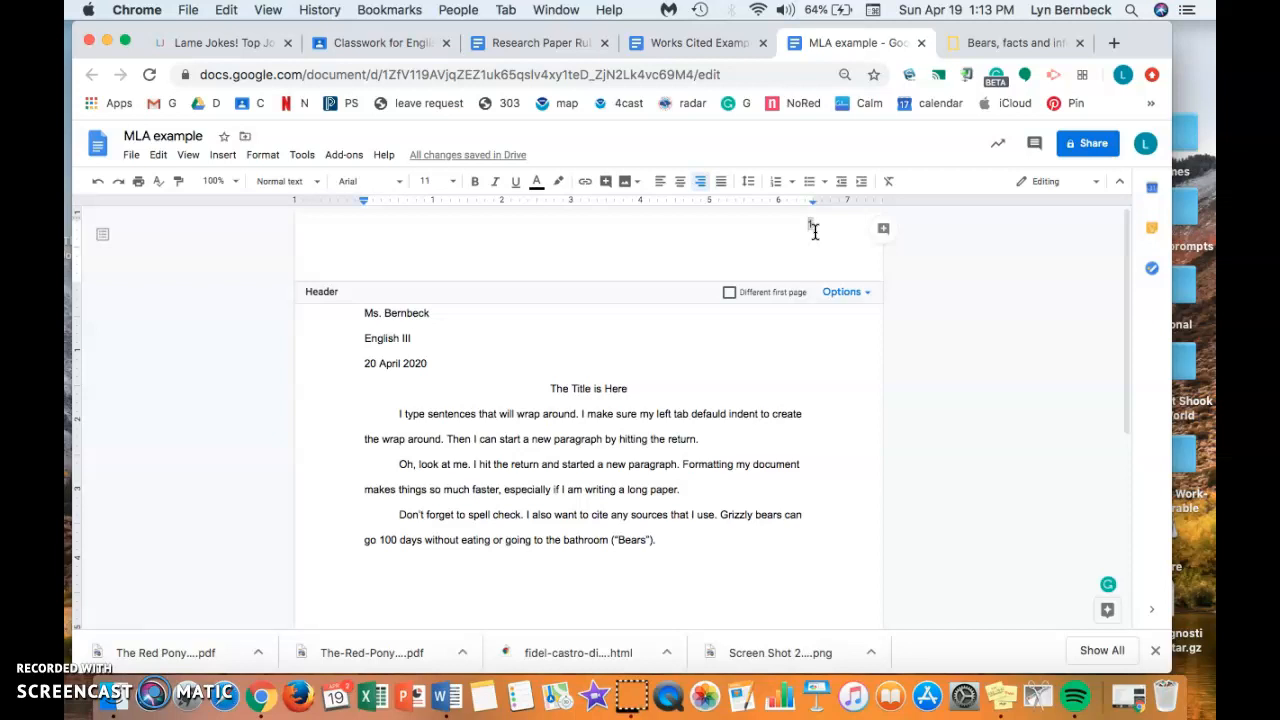
pyautogui.write('Last ')
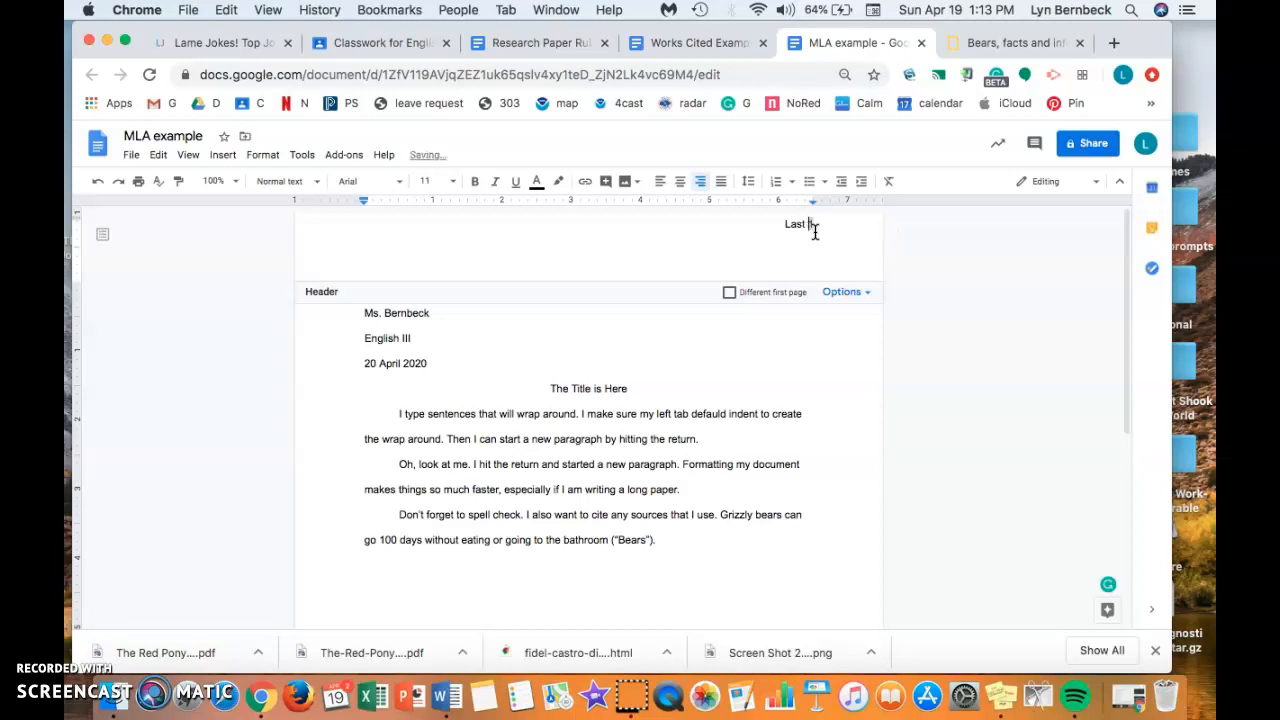
pyautogui.write('Name')
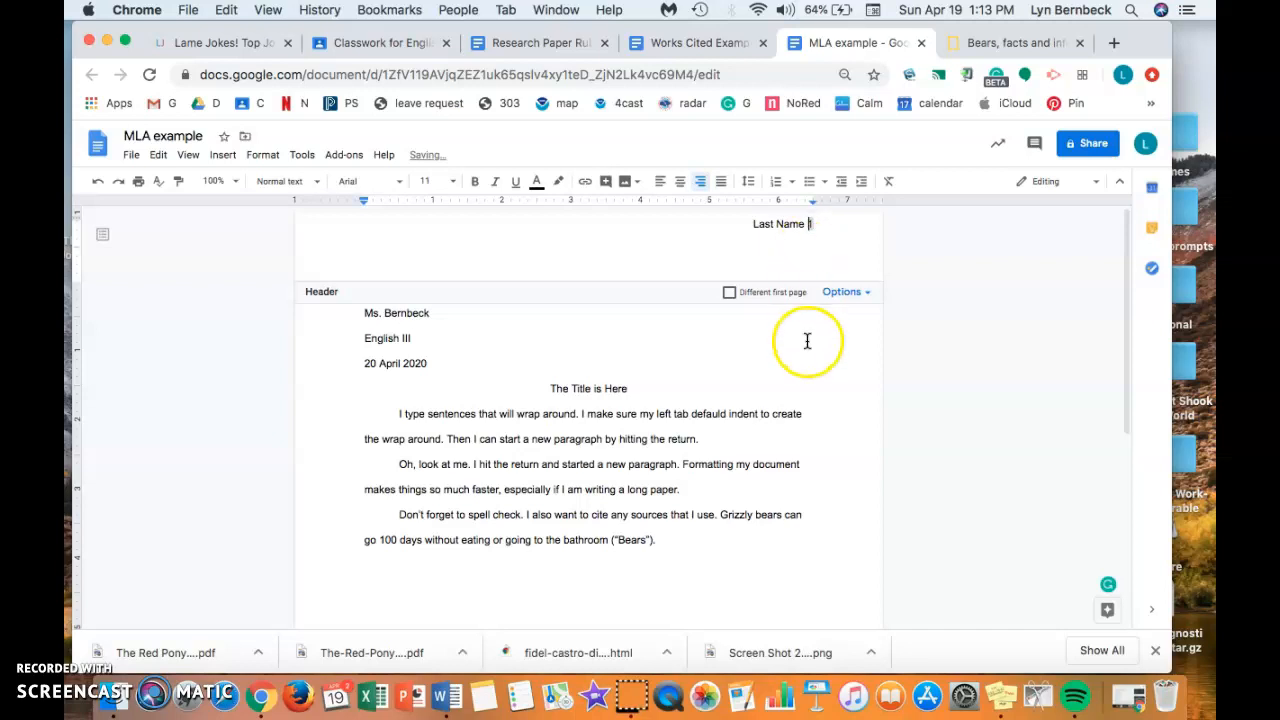
pyautogui.click(777, 466)
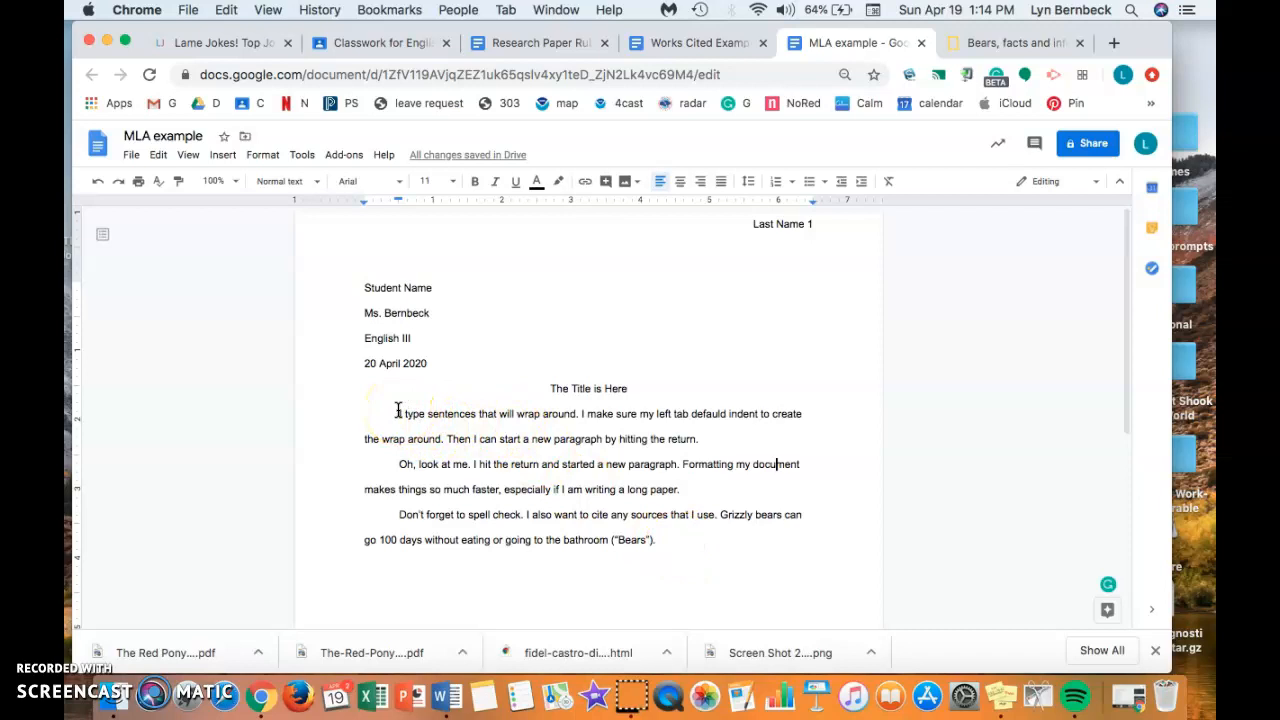
# Place the insertion point after the ("Bears") citation at the end of the third paragraph.
pyautogui.moveTo(397, 413); pyautogui.dragTo(672, 541)
pyautogui.click(672, 541)
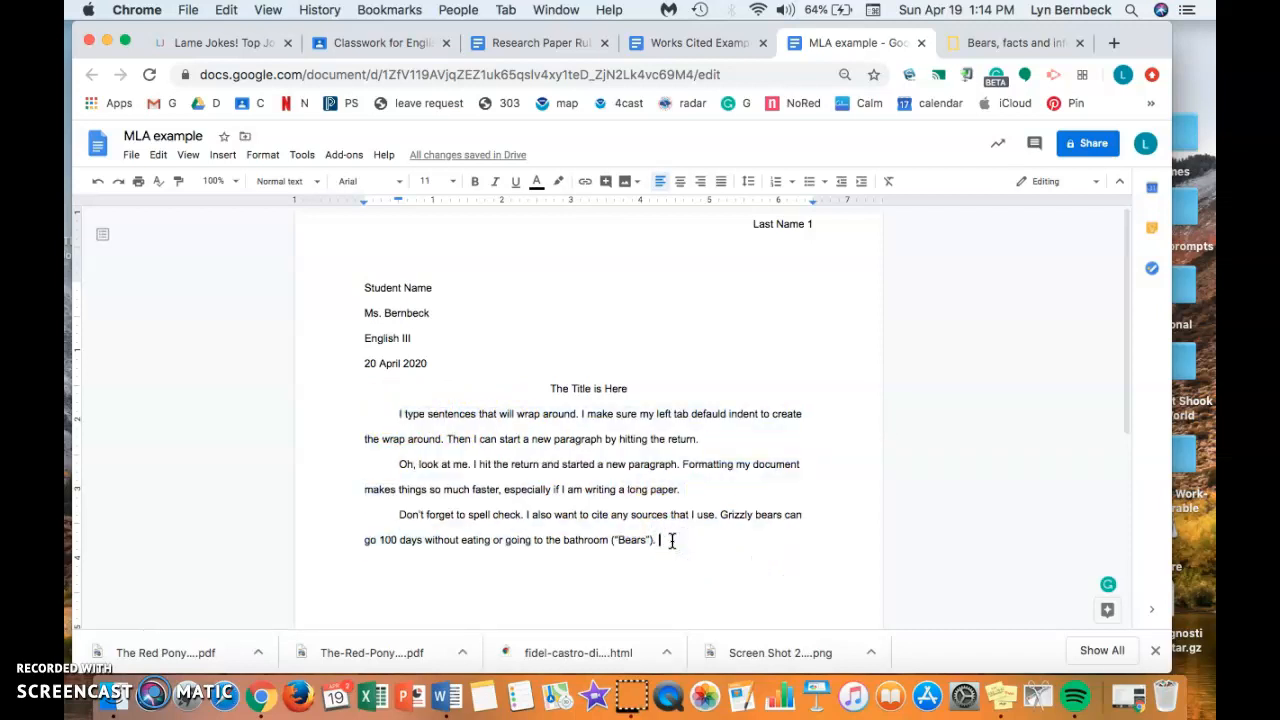